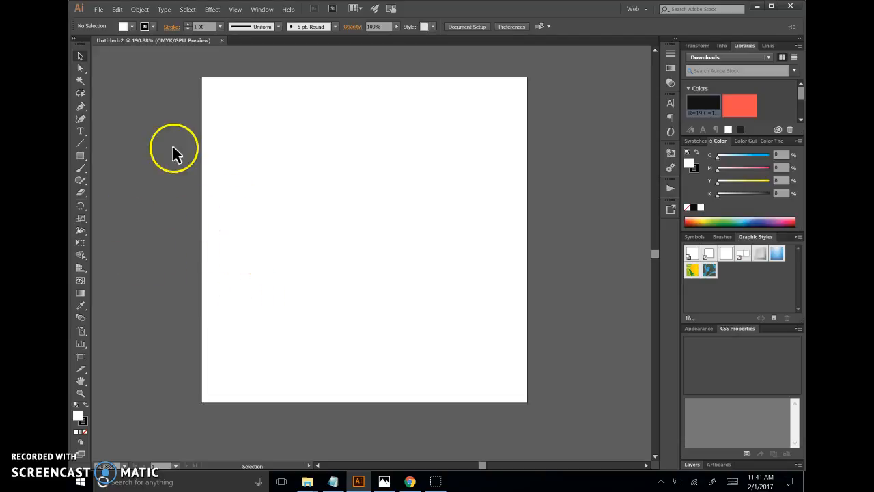
Draw a five-pointed star about 287 by 273 px and move it near the middle of the artboard.
left_click(81, 156)
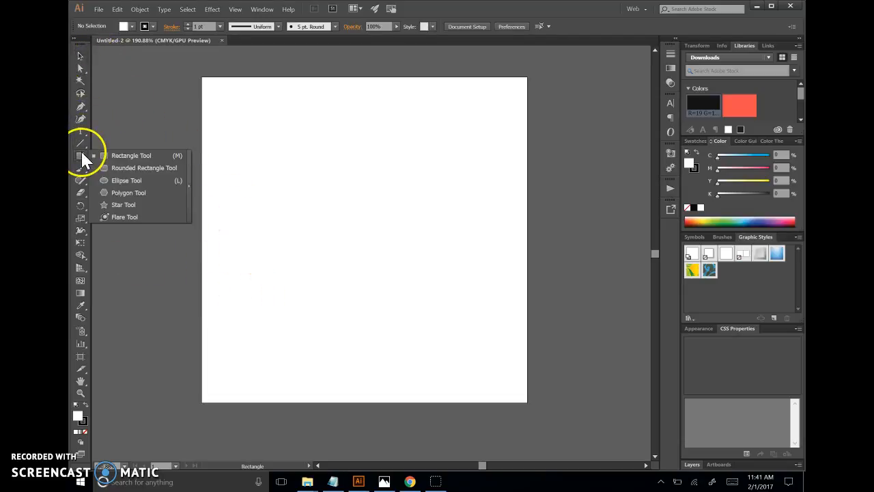
left_click(137, 204)
left_click_drag(277, 167, 356, 230)
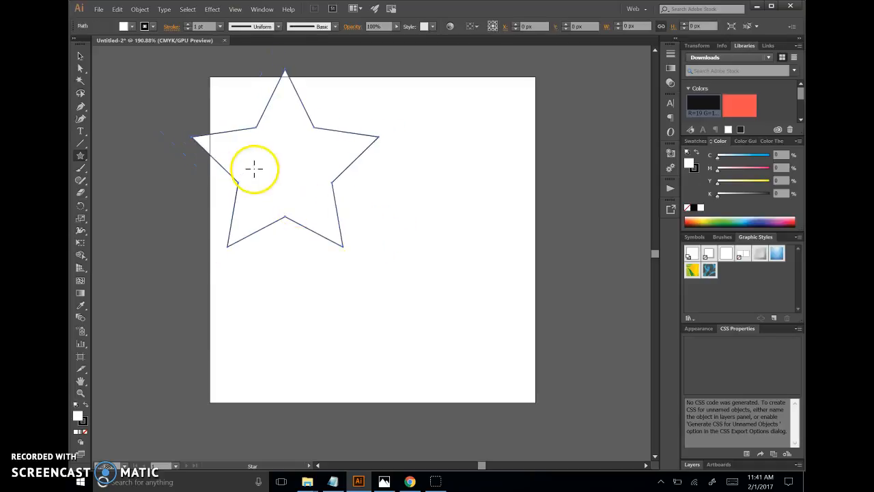
left_click(80, 55)
left_click_drag(263, 130, 358, 185)
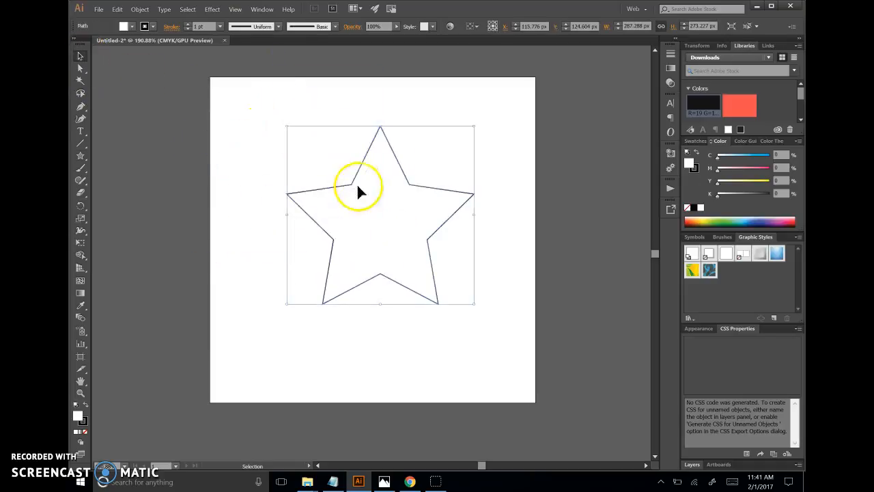
Apply the library's red colour (R=253 G=77 B=77) to both the star's fill and stroke, and deselect it.
left_click(745, 102)
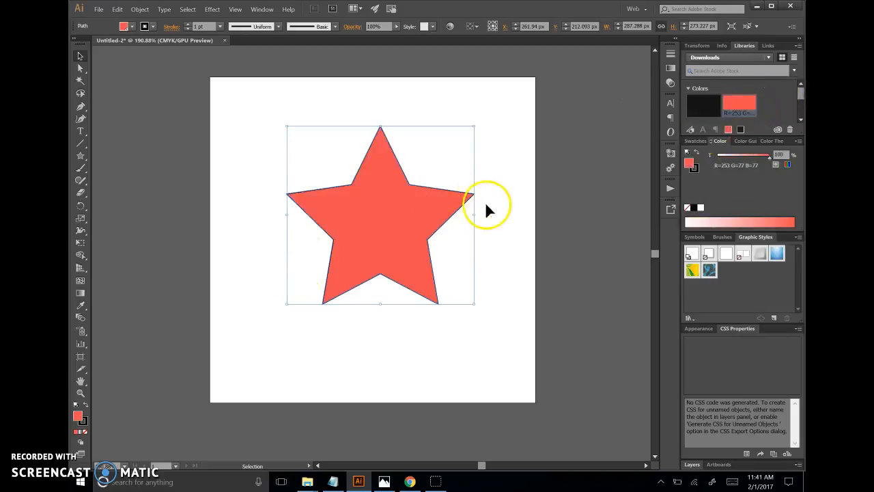
left_click(82, 421)
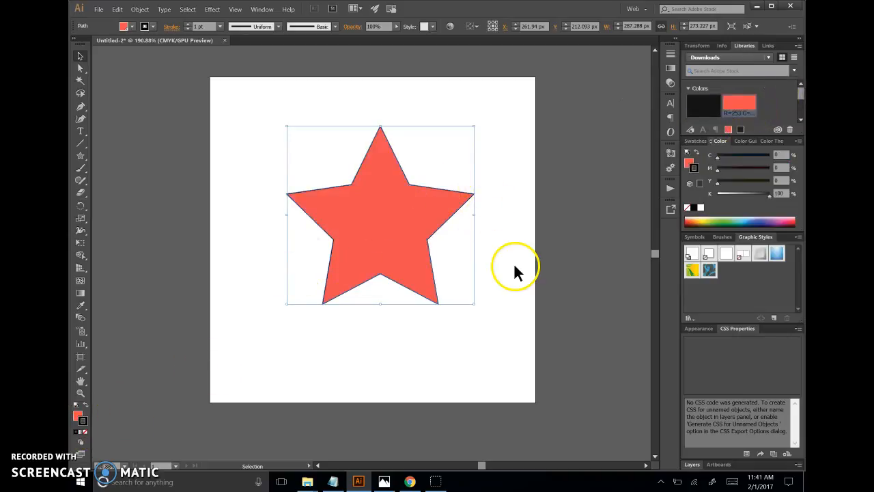
left_click(724, 106)
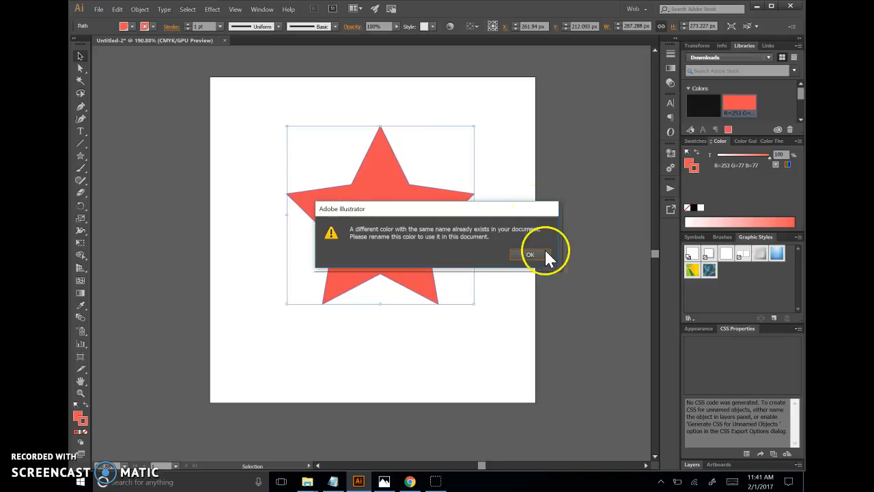
left_click(531, 255)
left_click(258, 314)
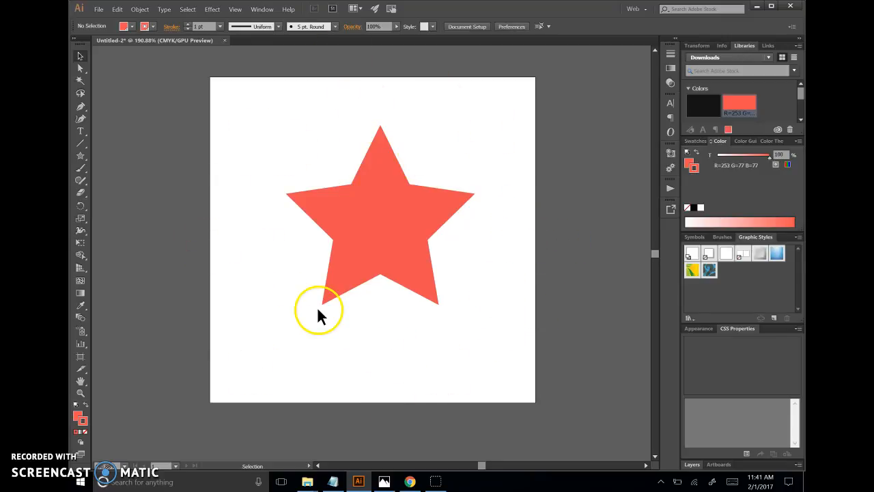
Fit the artboard to the bounds of the star with the Artboard tool.
left_click(80, 359)
left_click(363, 226)
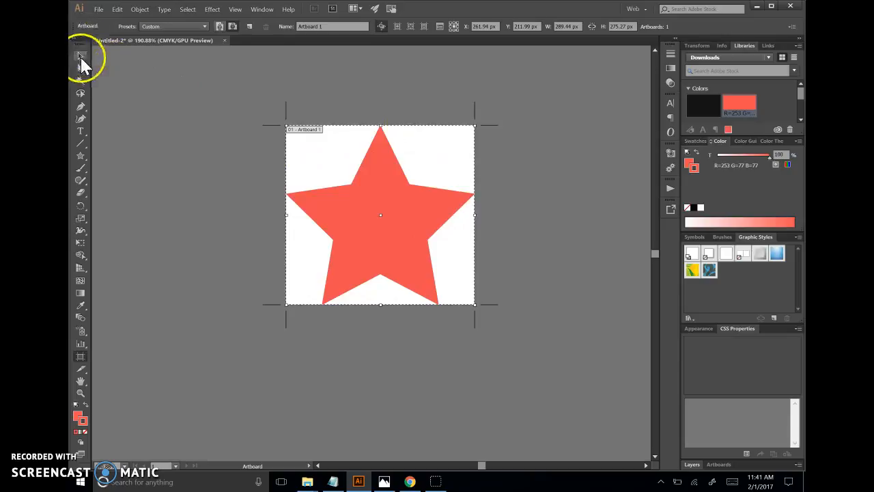
left_click(80, 59)
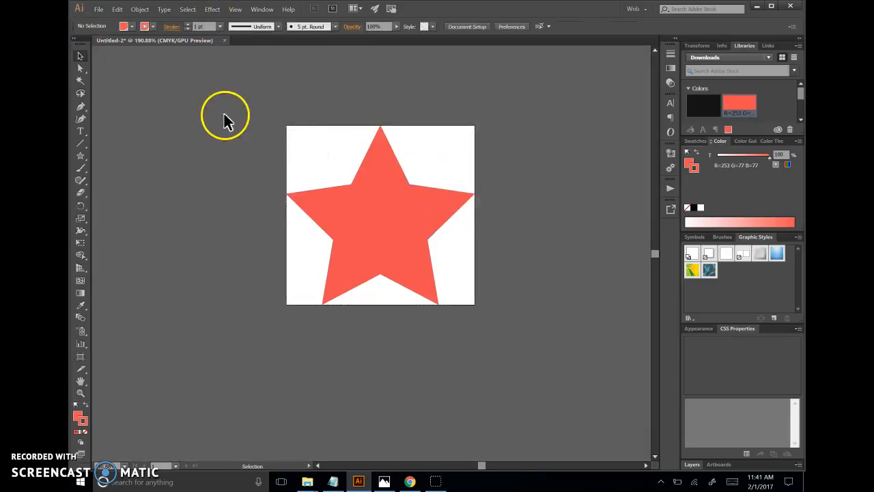
Expand the star's fill and stroke into shapes and deselect the result.
key("ctrl+a")
left_click(139, 10)
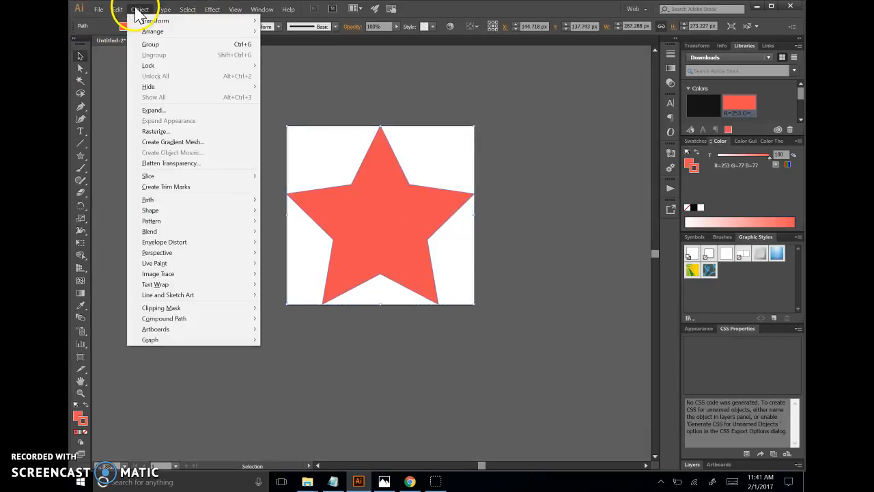
left_click(164, 110)
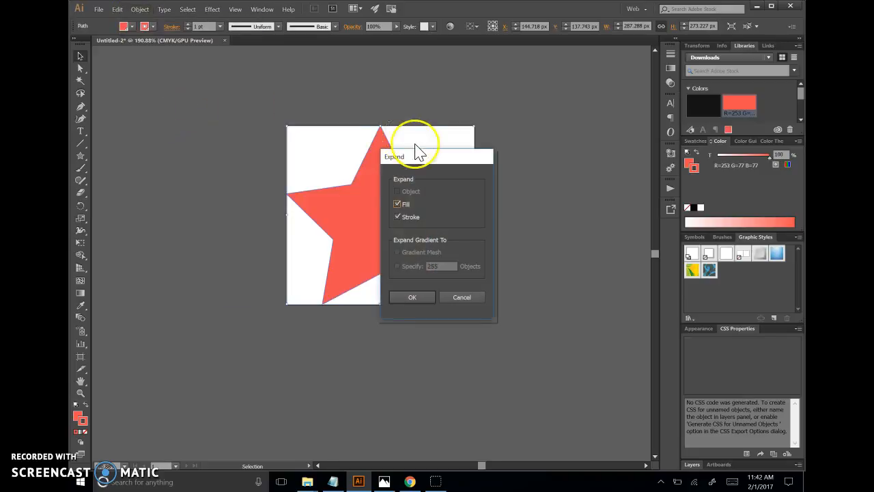
left_click(417, 287)
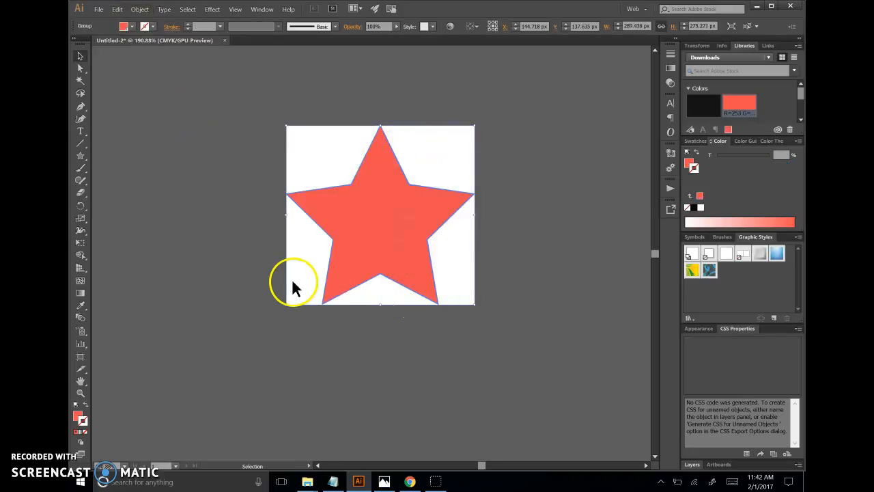
left_click(200, 307)
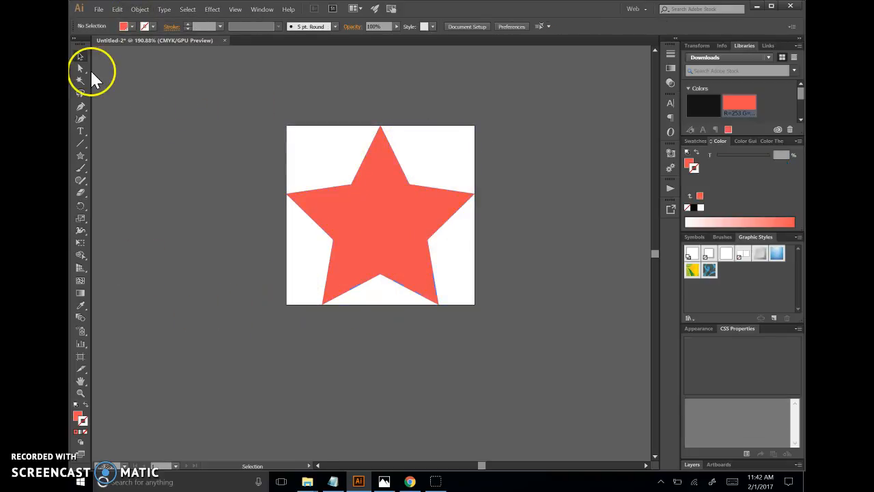
Save the document to the Desktop in SVG format under the name star.
left_click(99, 10)
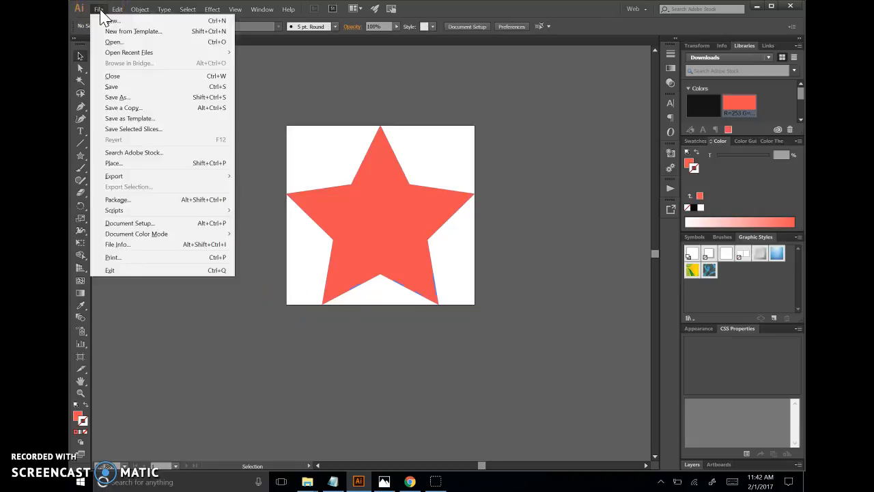
left_click(126, 98)
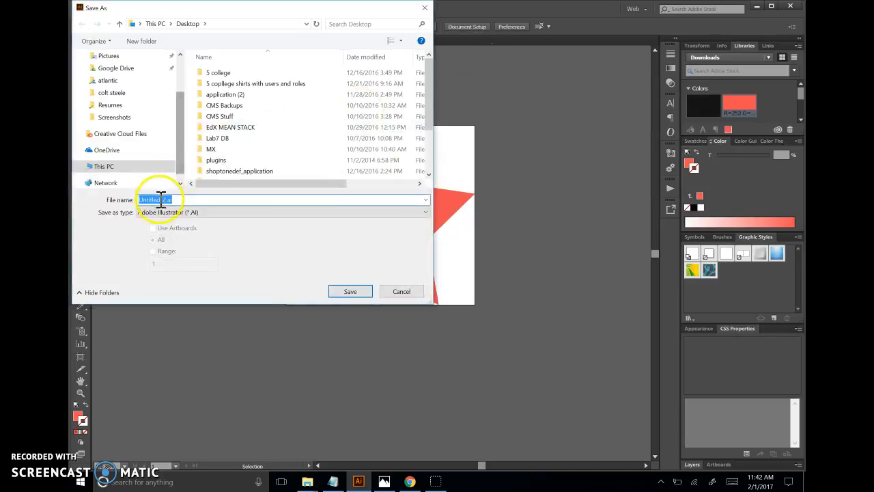
type("star")
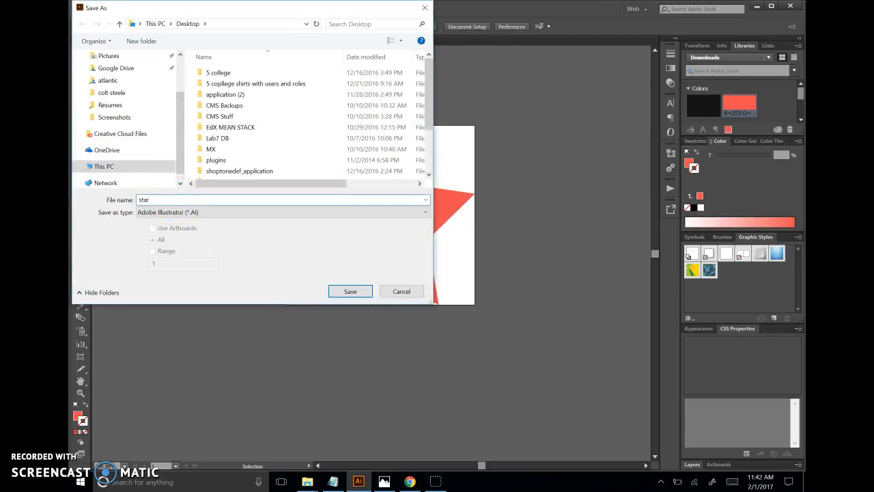
left_click(229, 213)
left_click(179, 258)
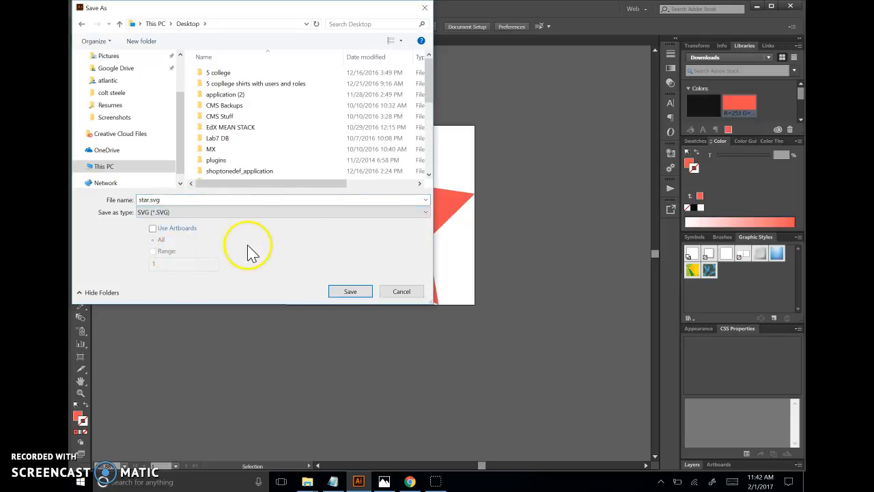
left_click(356, 293)
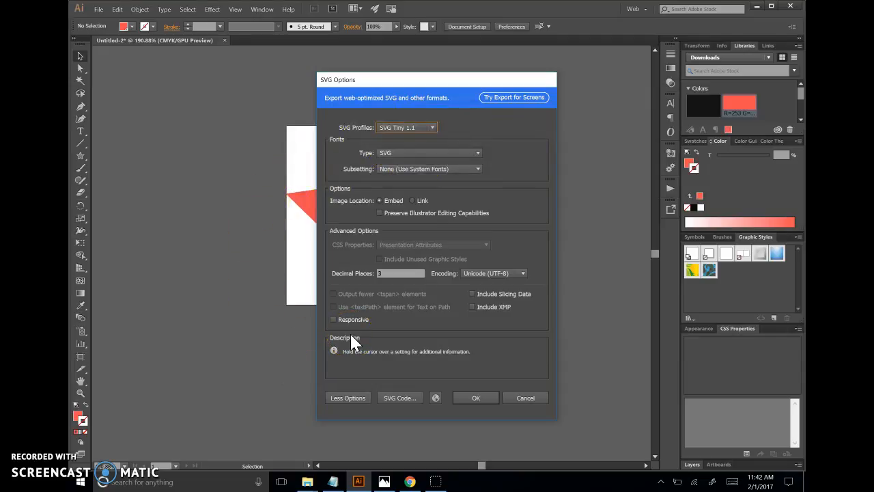
Inspect the star's generated SVG code and accept the SVG options to finish saving.
left_click(399, 397)
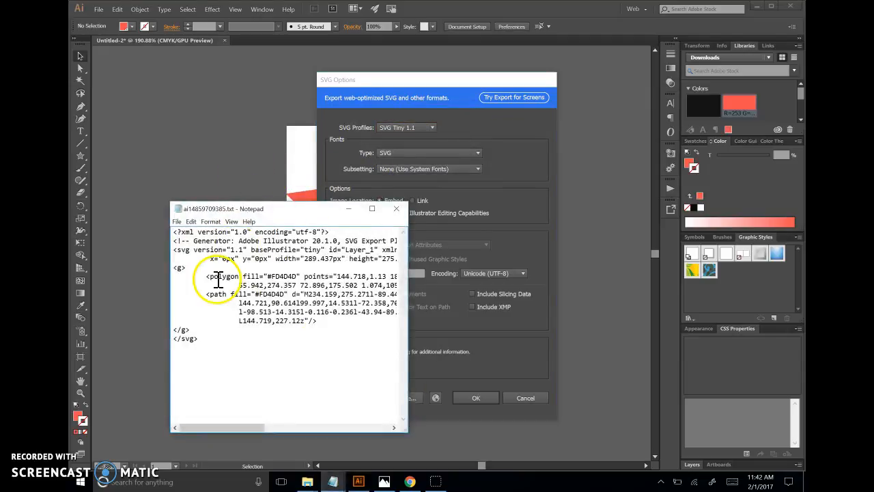
left_click(372, 208)
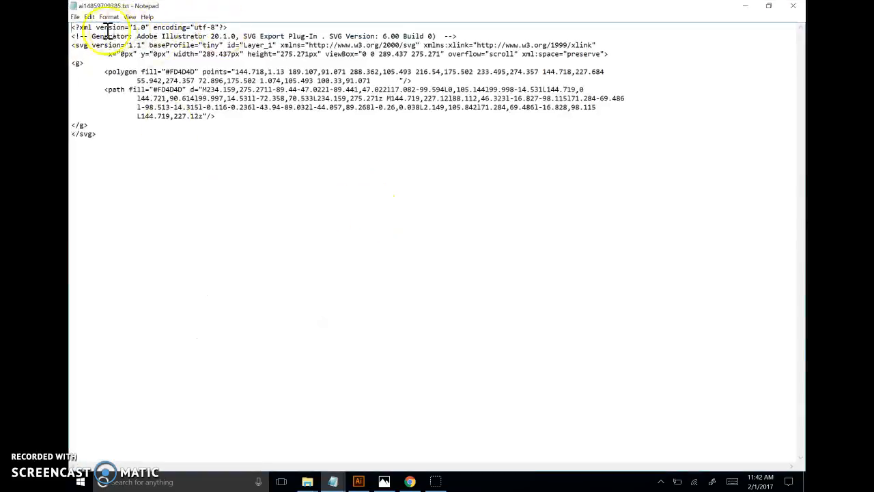
left_click_drag(73, 27, 563, 199)
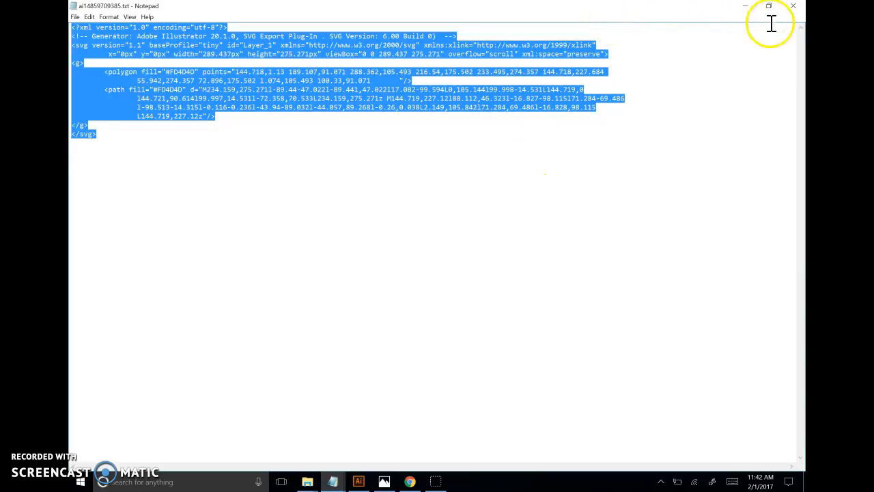
left_click(745, 6)
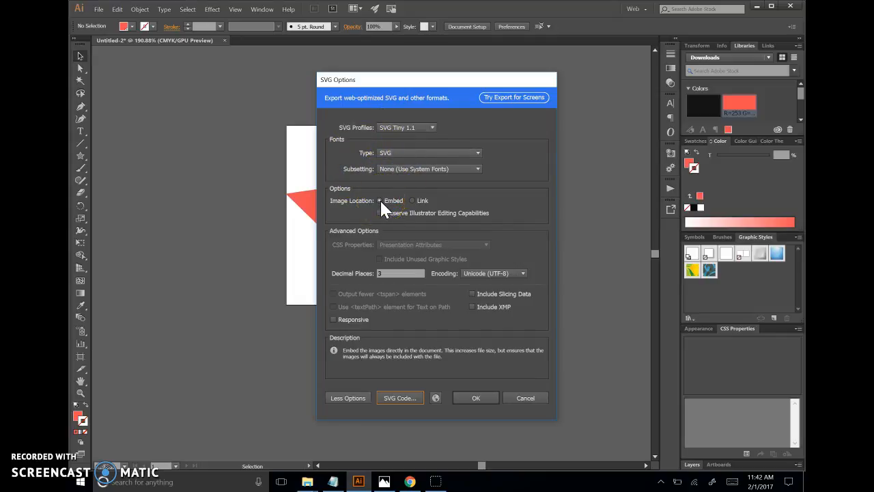
left_click(391, 275)
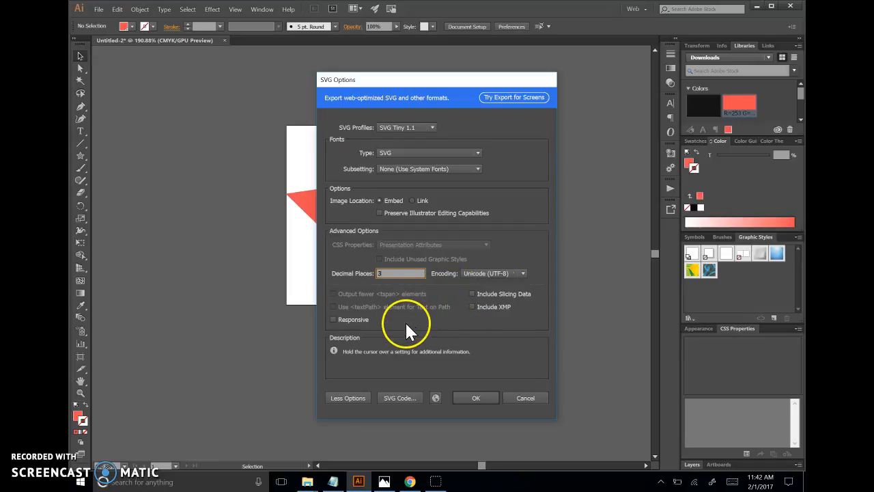
left_click(487, 402)
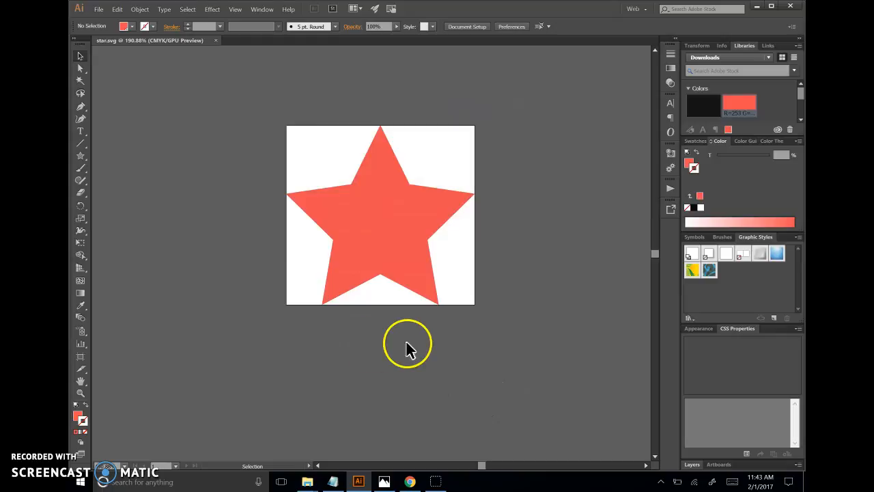
Apply the library's near-black colour to the star group's stroke and fill.
left_click(355, 223)
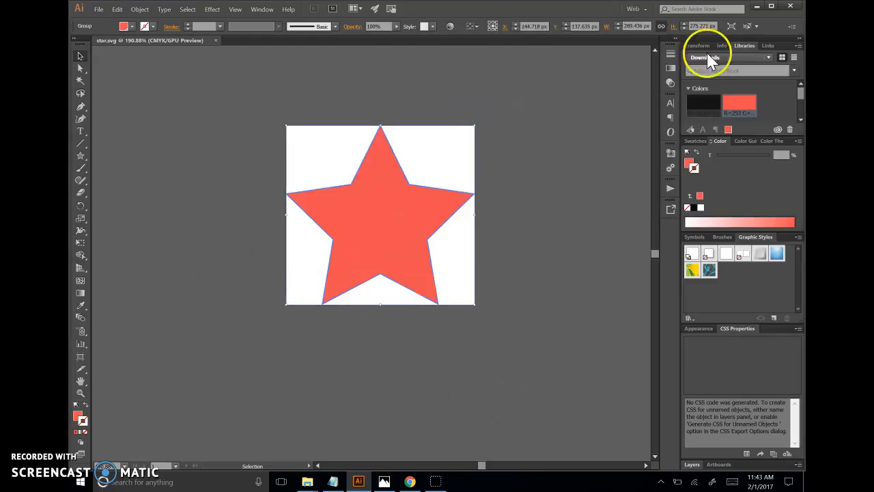
left_click(703, 104)
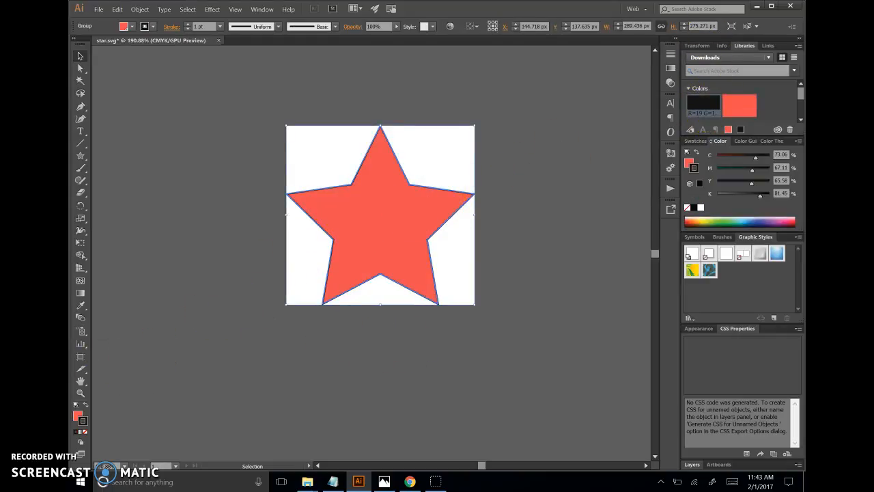
left_click(78, 417)
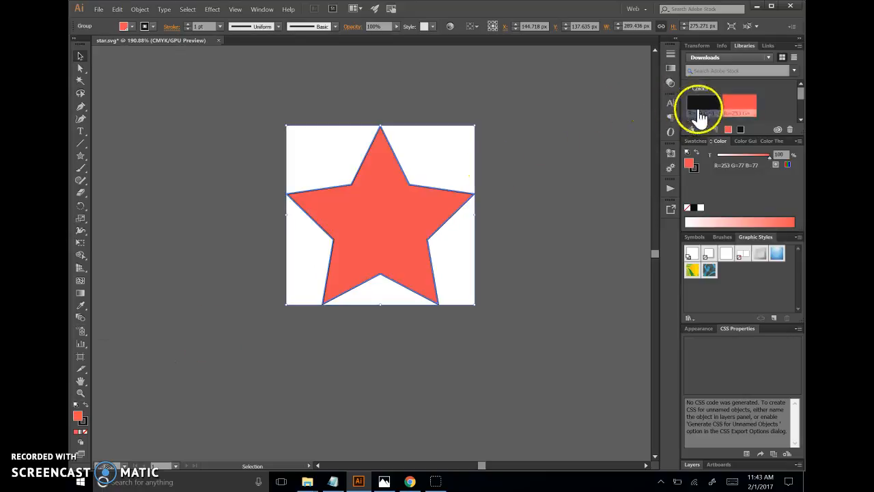
left_click(700, 113)
Isolate the star group and try to set its fill colour to hex 141414 in the Color Picker.
double_click(383, 225)
double_click(79, 414)
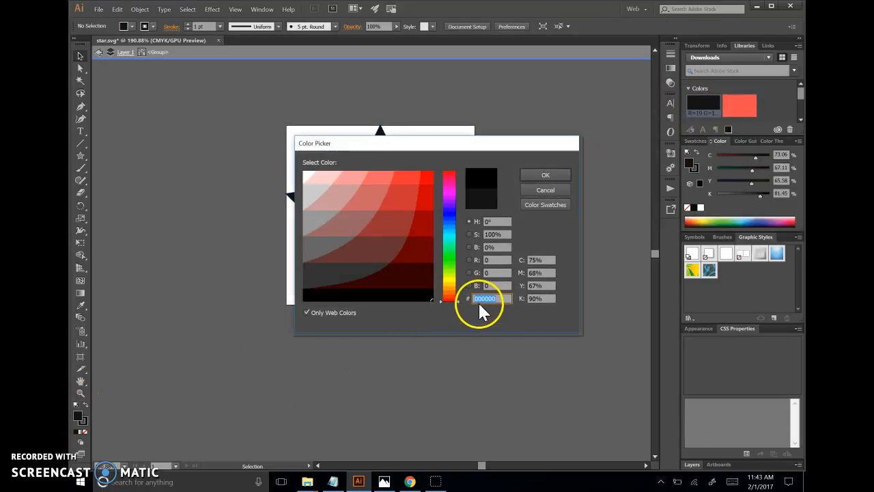
left_click_drag(476, 300, 511, 298)
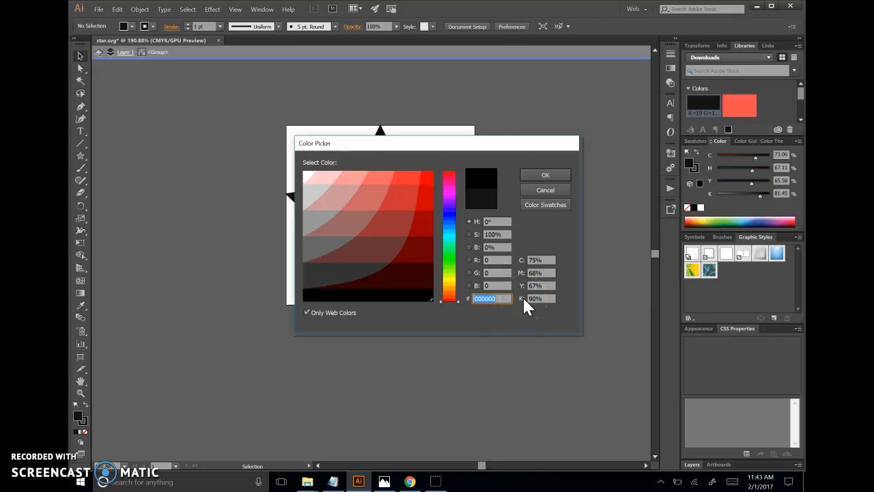
key("BackSpace")
type("141414")
left_click(544, 179)
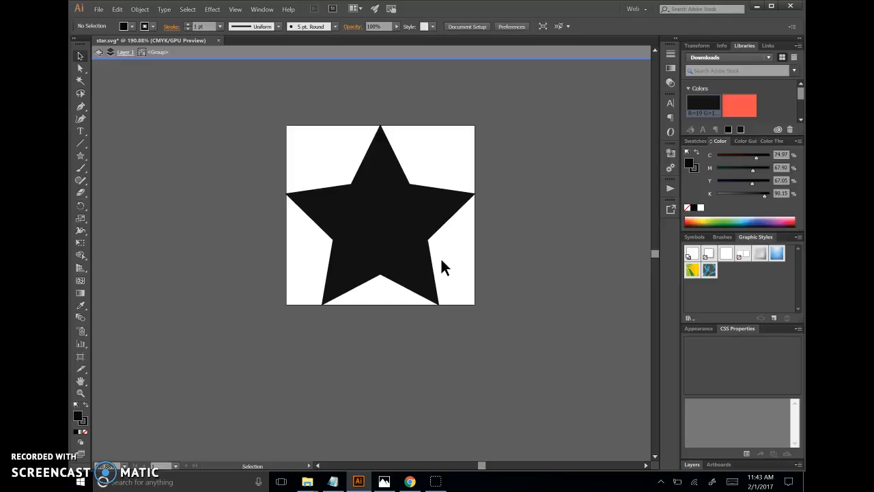
left_click(382, 229)
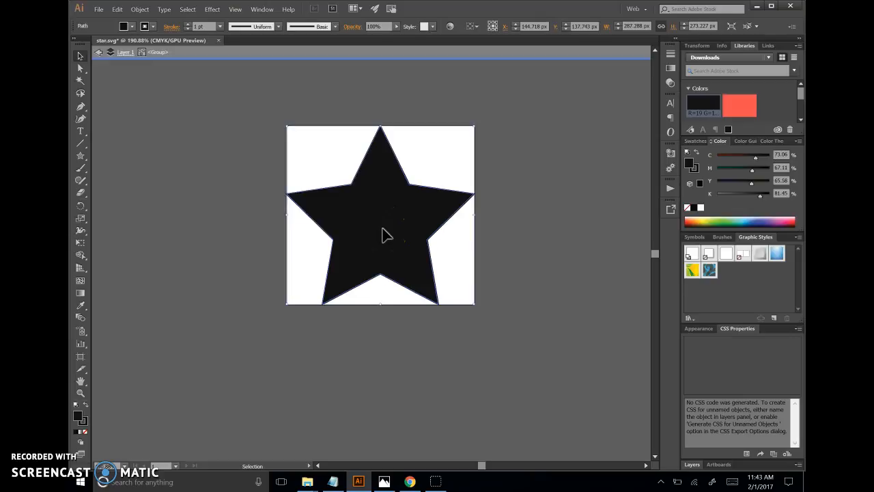
left_click(261, 357)
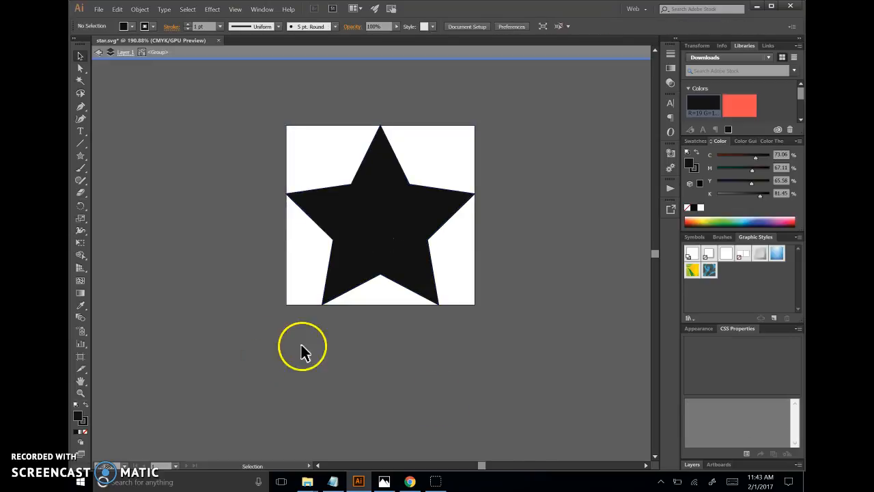
Switch to Chrome, open the clipart manager in the t-shirt.tech admin site, and delete the red basketball hoop clipart.
left_click(410, 482)
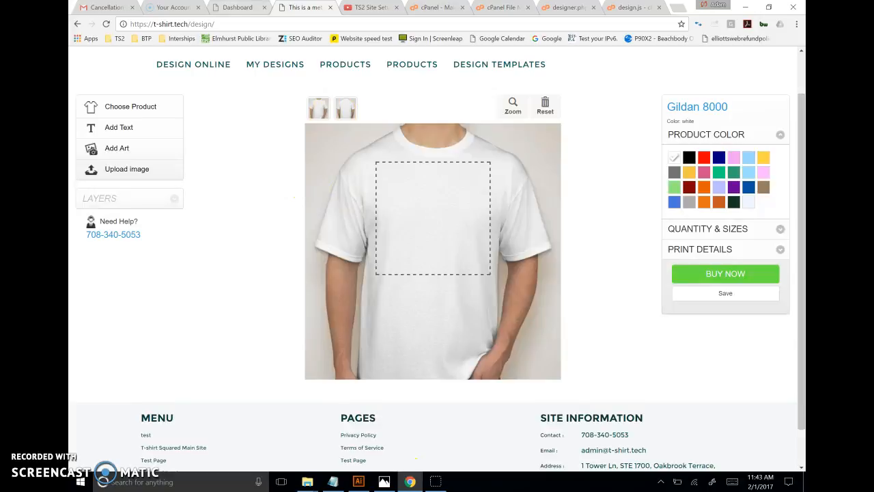
left_click(238, 7)
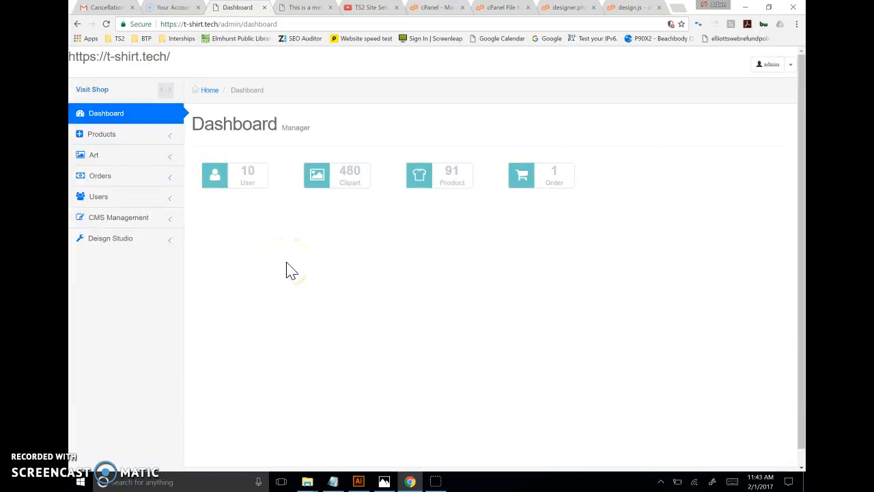
left_click(104, 155)
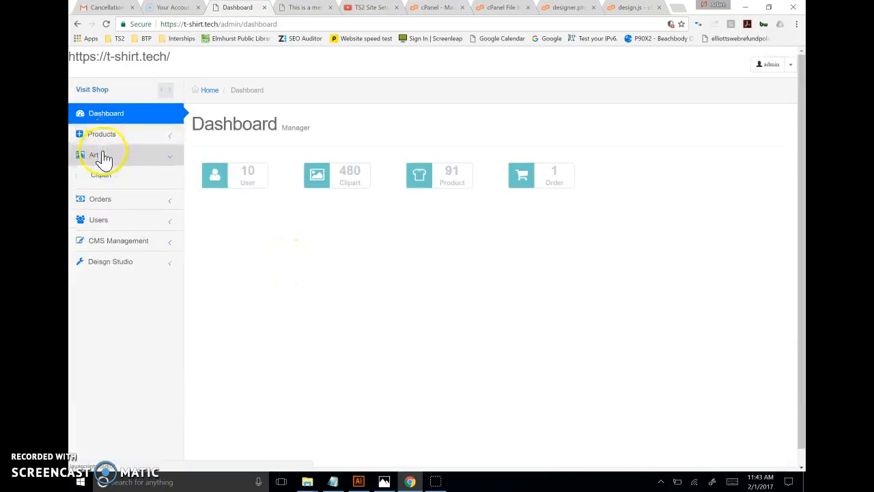
left_click(102, 177)
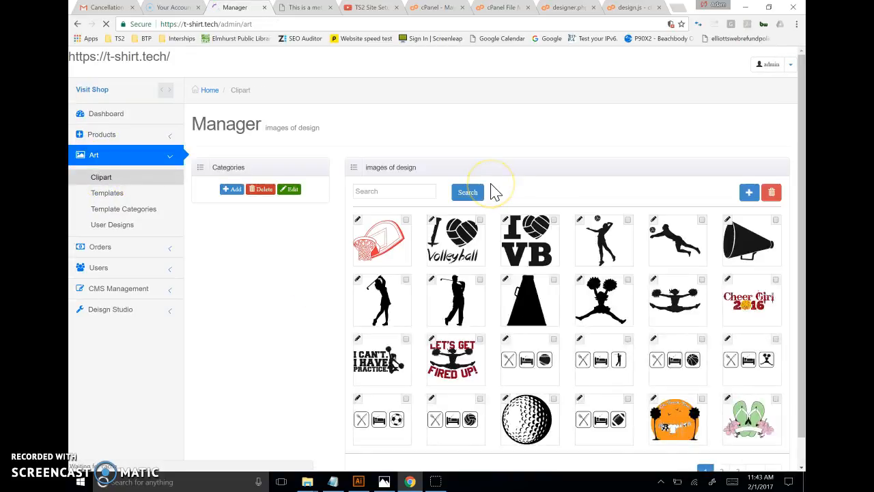
left_click(406, 220)
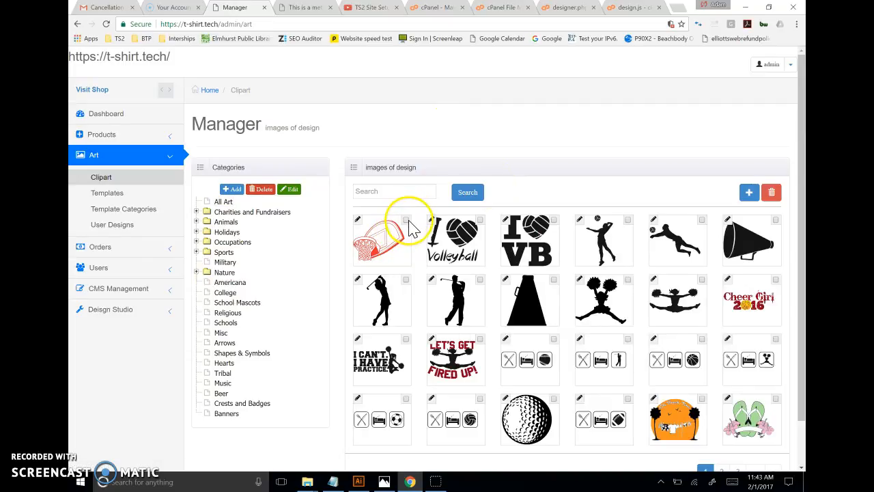
left_click(773, 194)
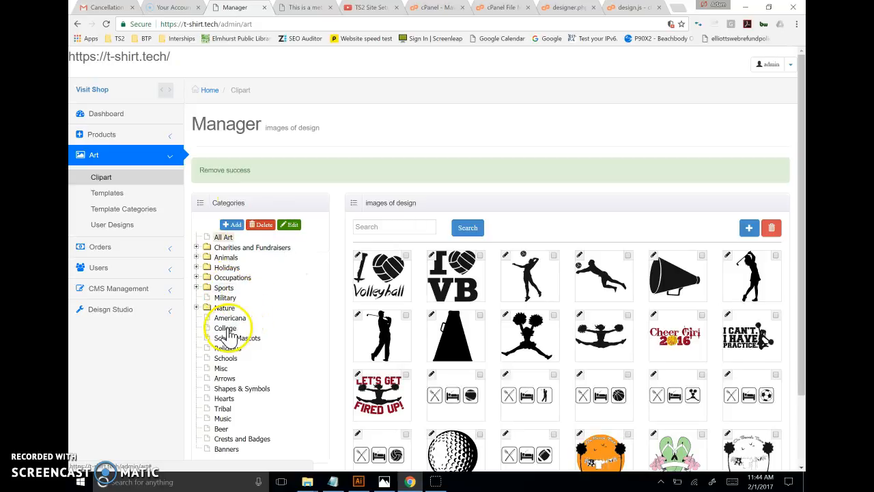
Begin adding a new clipart and choose star.svg from the Desktop as its design file.
left_click(197, 307)
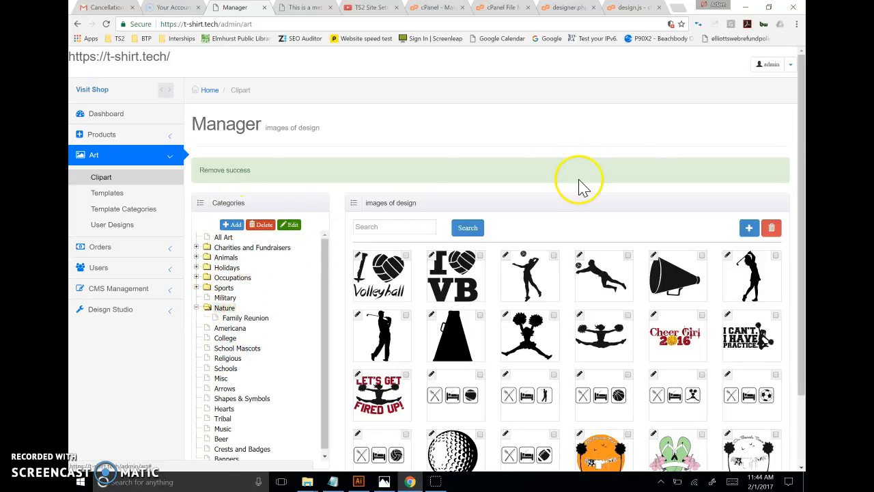
left_click(749, 229)
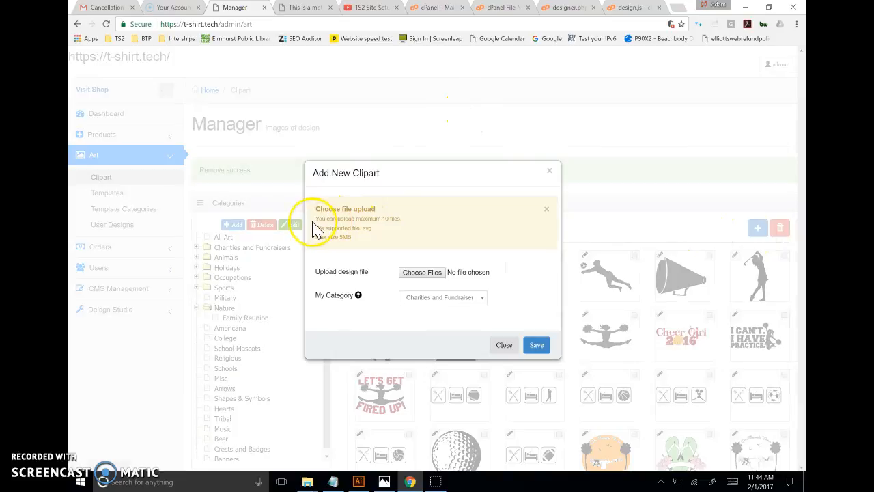
left_click_drag(317, 220, 422, 218)
left_click_drag(360, 227, 372, 227)
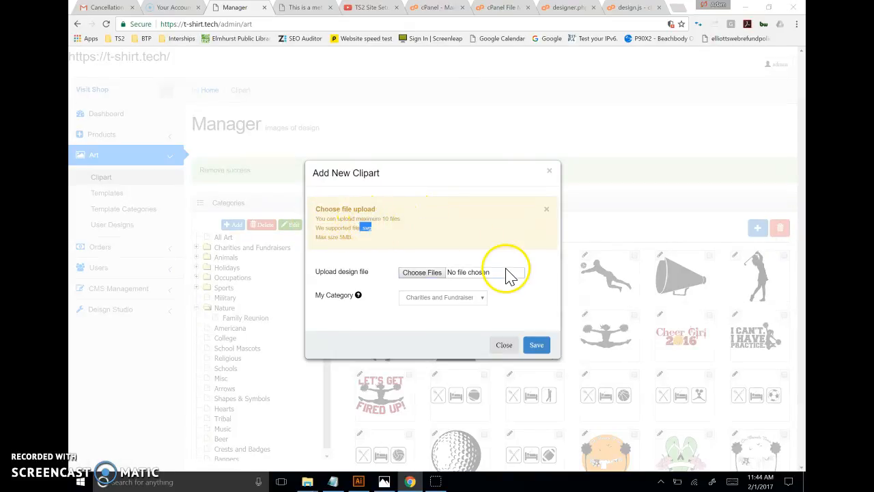
left_click(418, 273)
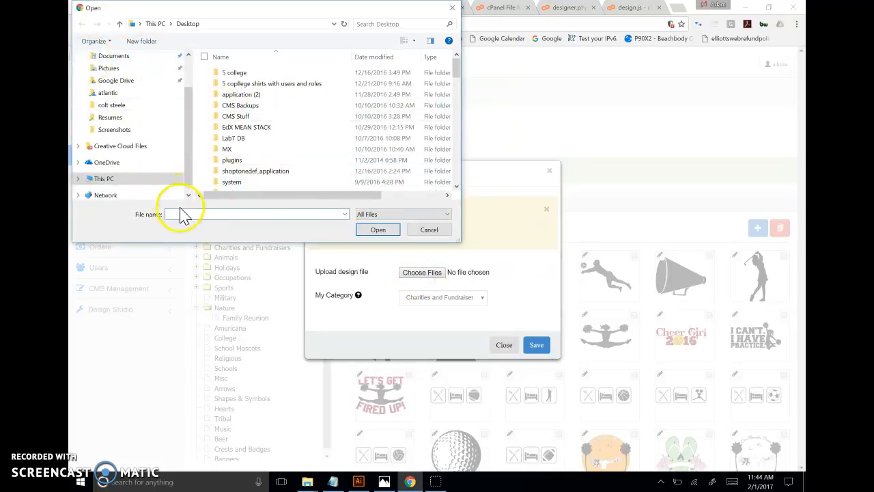
type("sta")
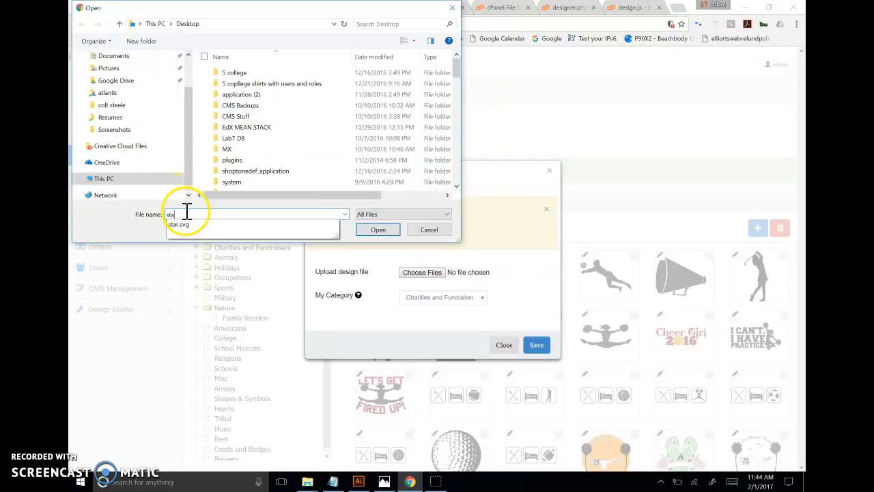
left_click(185, 226)
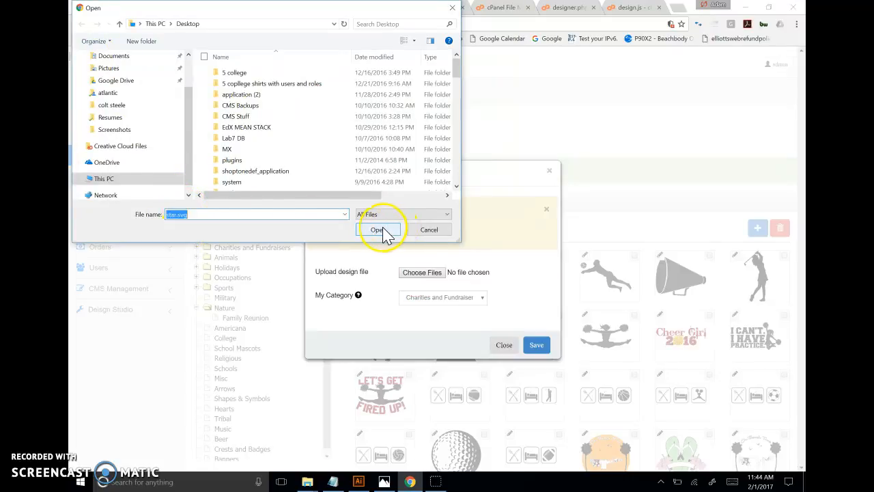
left_click(384, 230)
Assign the new clipart to the Races category and save it to the library.
left_click(414, 299)
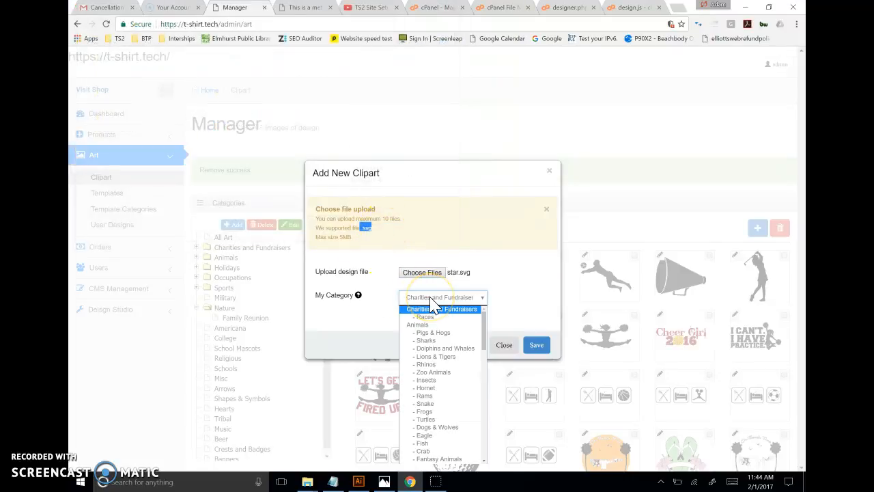
left_click(423, 317)
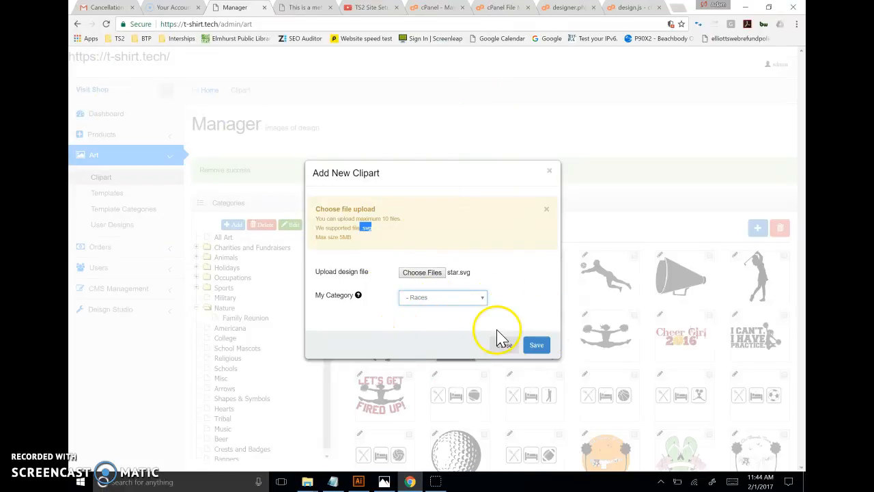
left_click(549, 354)
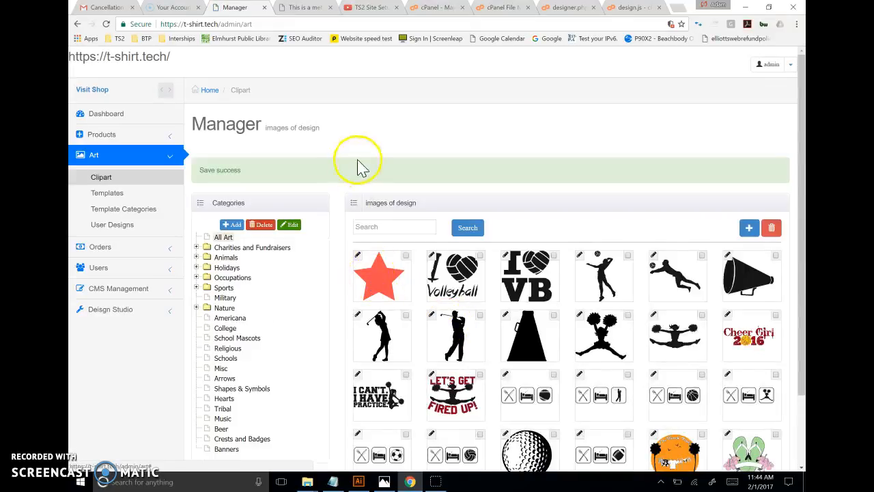
Reload the shirt design page and add the star art from Races under Charities and Fundraisers to the shirt.
left_click(282, 8)
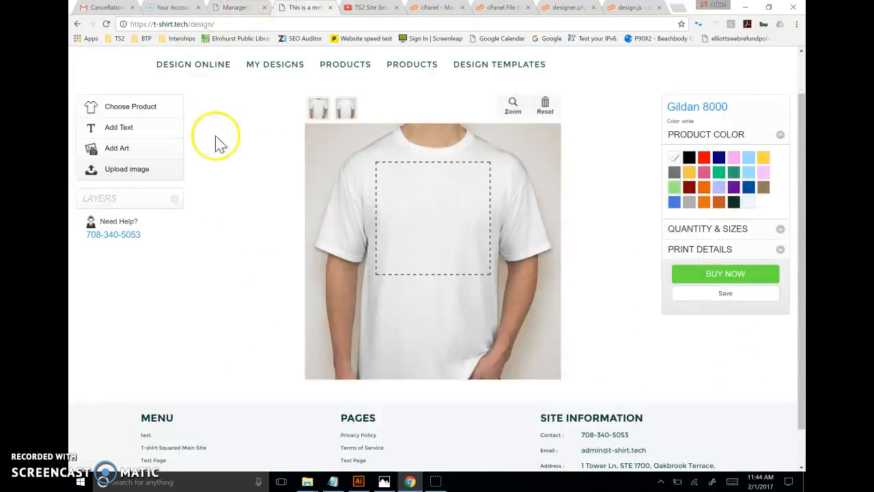
left_click(106, 24)
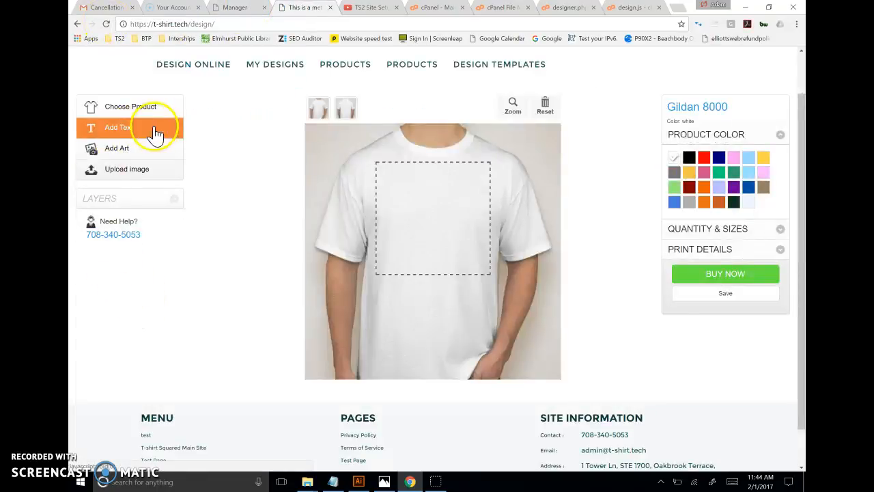
left_click(117, 151)
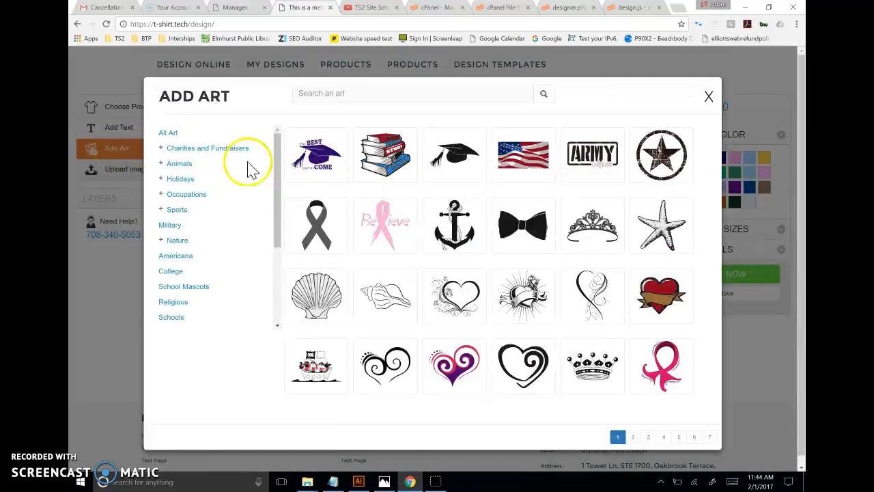
left_click(161, 148)
left_click(183, 164)
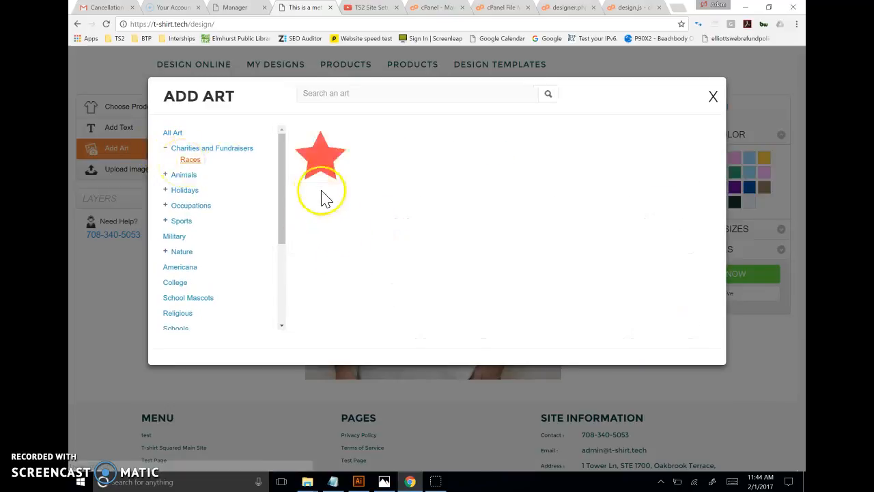
left_click(320, 164)
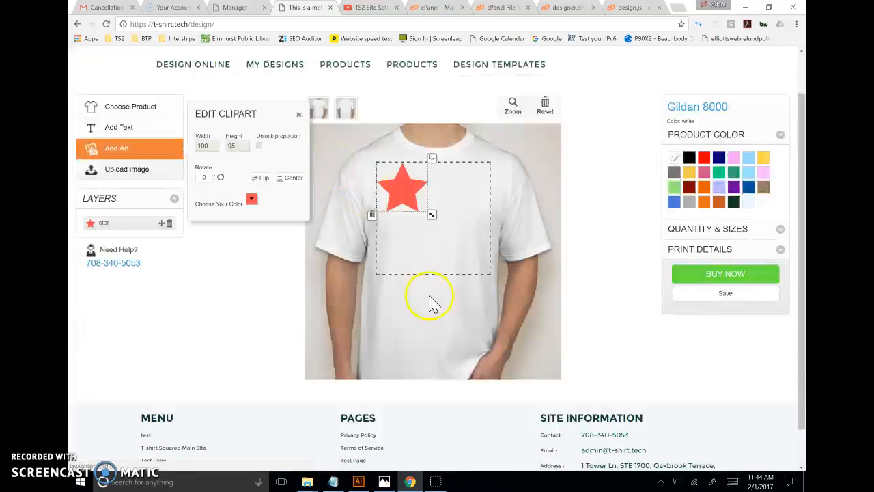
Enlarge the star to about 154 wide by 146 high and move it towards the middle of the print area.
left_click(401, 192)
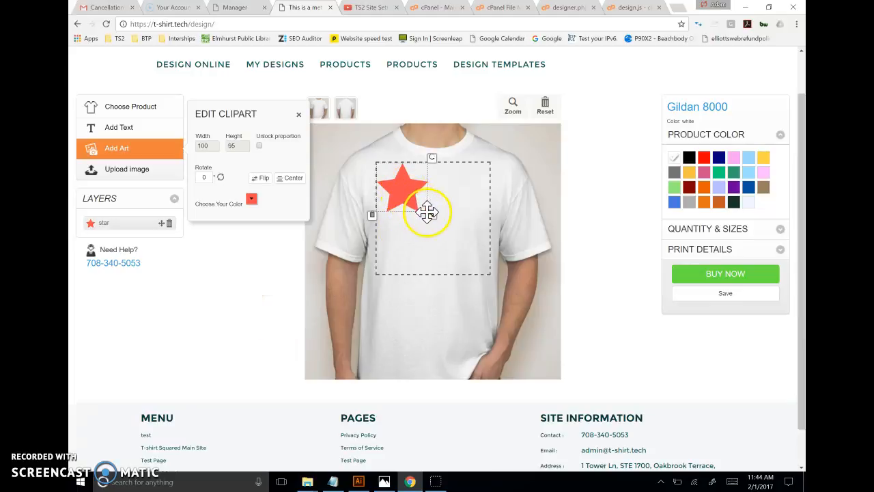
left_click_drag(432, 213, 460, 240)
left_click_drag(408, 216, 427, 225)
Recolour the star bright green and move it slightly lower in the print area.
left_click(252, 199)
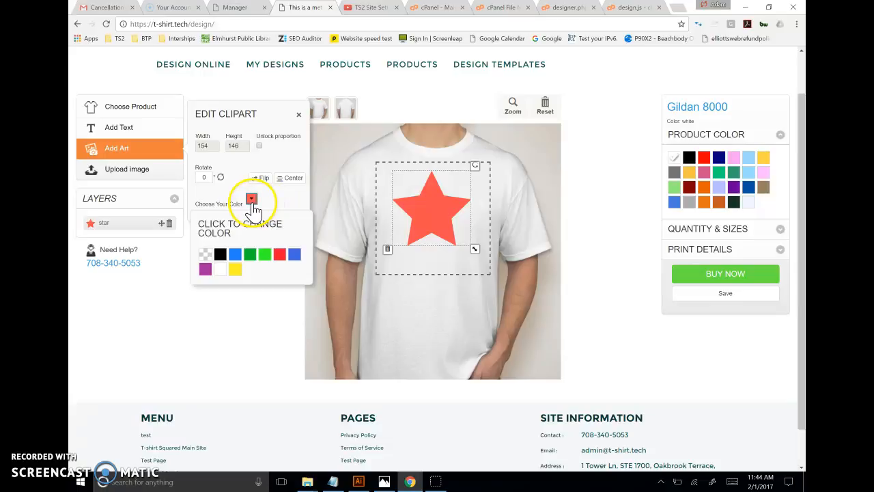
left_click(264, 255)
left_click(239, 273)
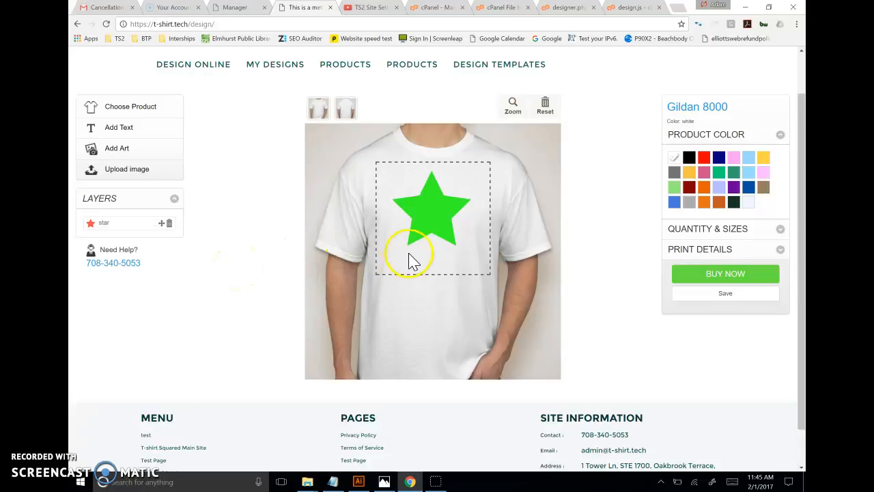
left_click(445, 213)
left_click_drag(444, 213, 445, 226)
left_click(234, 308)
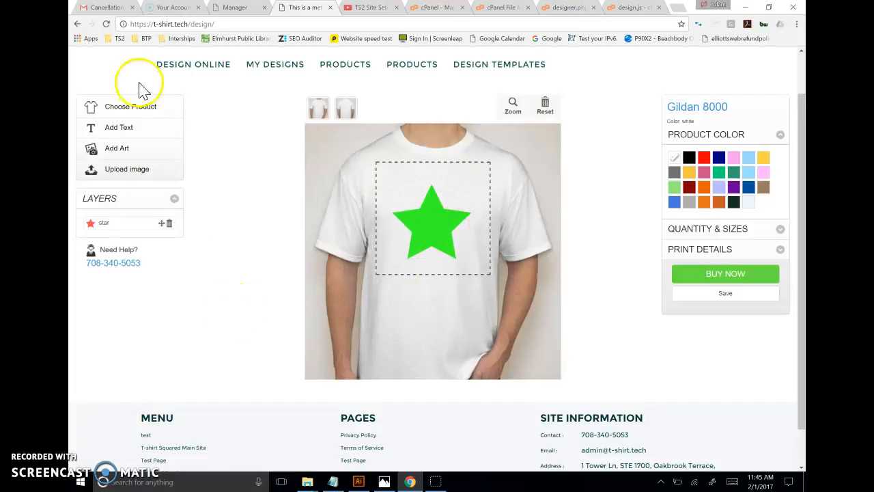
Add the text "Hello Star" over the star's upper tip and scale it down to about 138 wide by 32 high.
left_click(149, 136)
left_click_drag(424, 196, 467, 212)
left_click(246, 147)
type("STar")
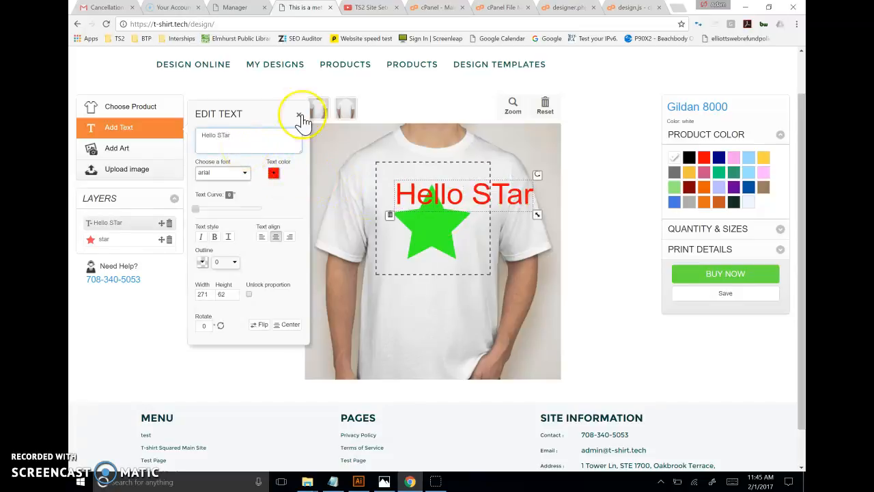
key("BackSpace")
key("BackSpace")
key("BackSpace")
type("tar")
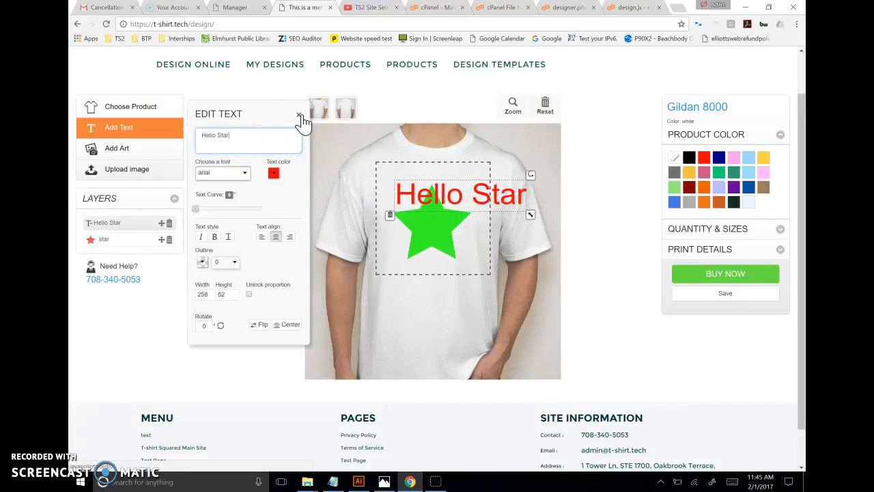
left_click_drag(528, 215, 469, 200)
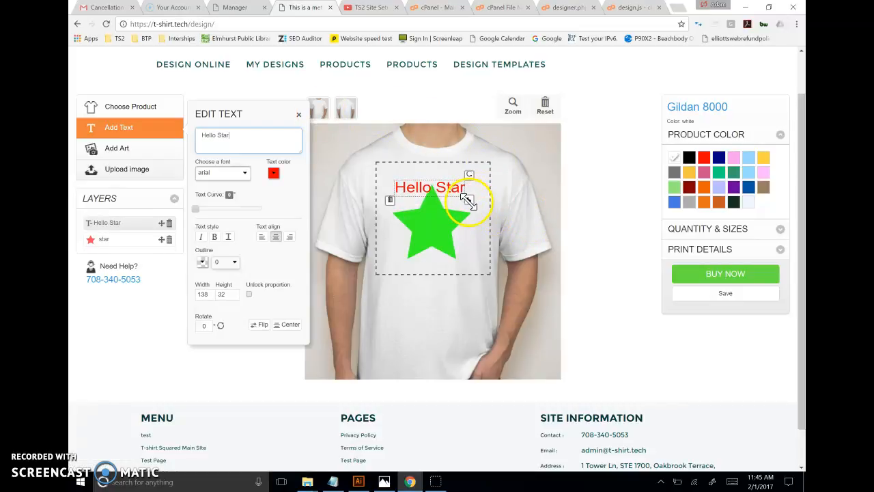
right_click(432, 188)
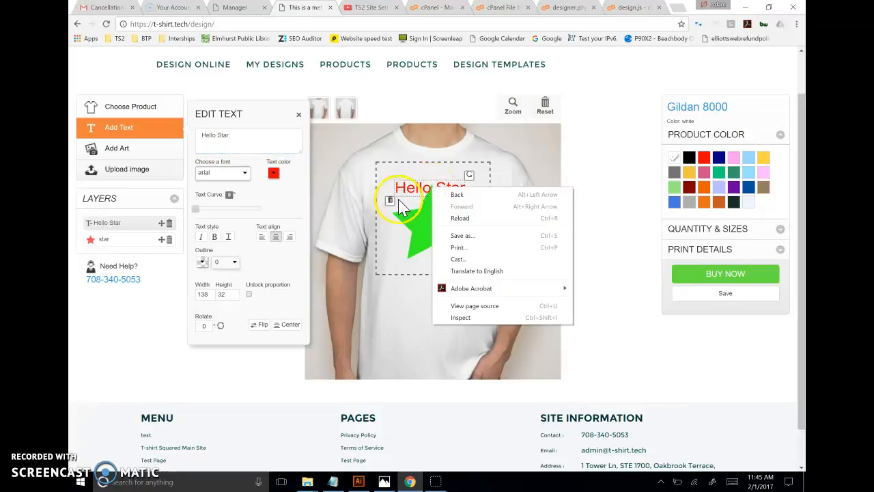
left_click(401, 250)
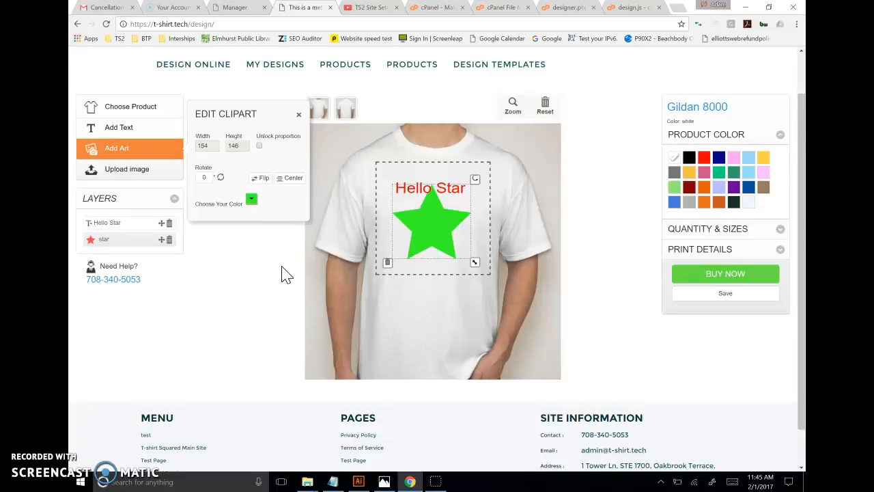
left_click(600, 263)
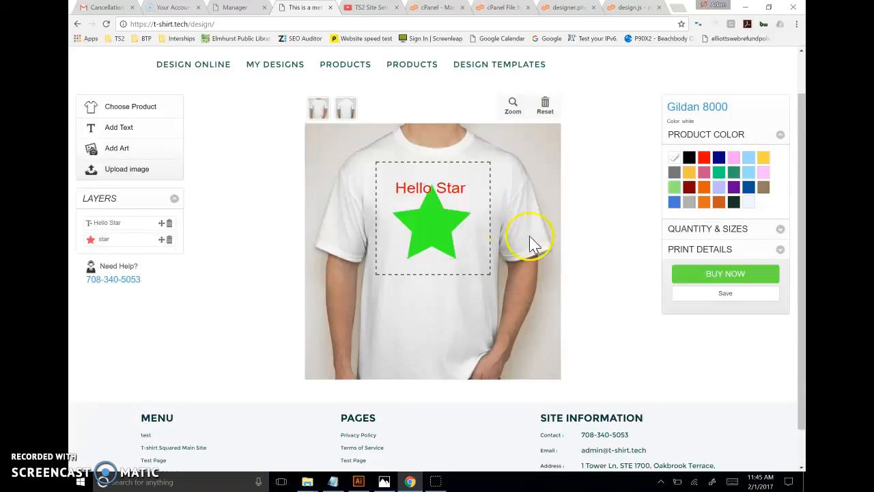
left_click(418, 187)
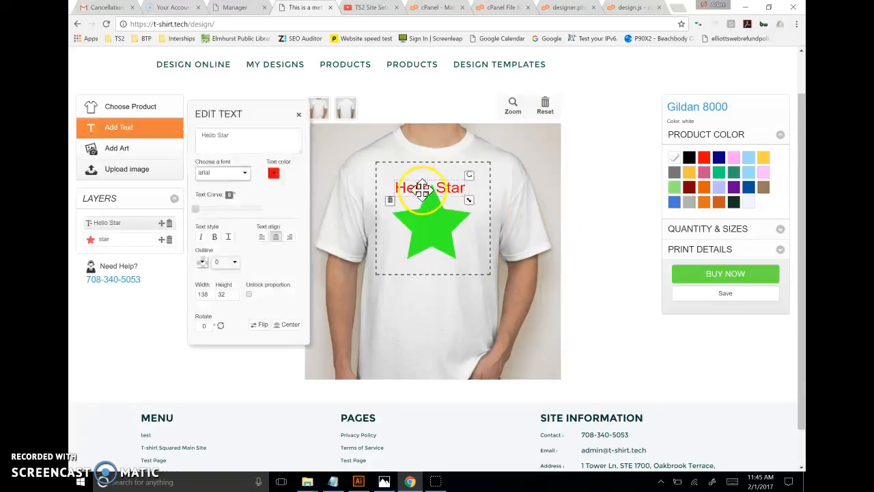
left_click(594, 259)
Save the shirt design under the name Hello Star, filling in the email address.
left_click(743, 299)
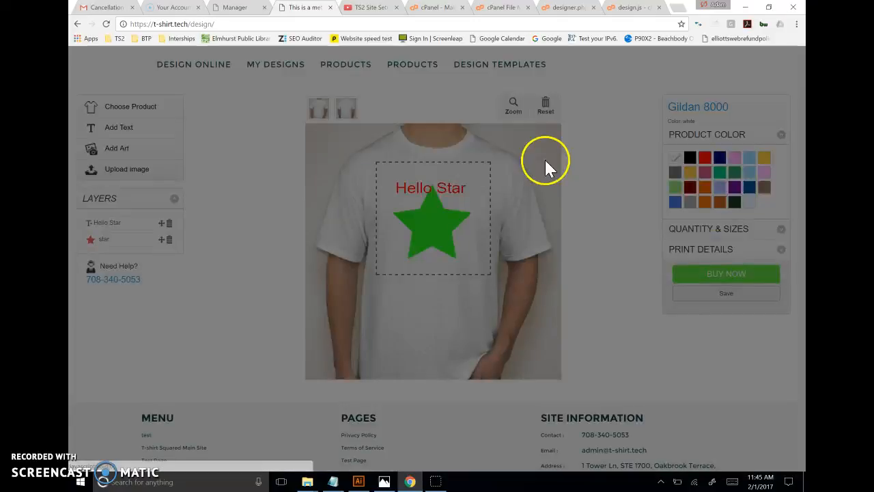
left_click(384, 153)
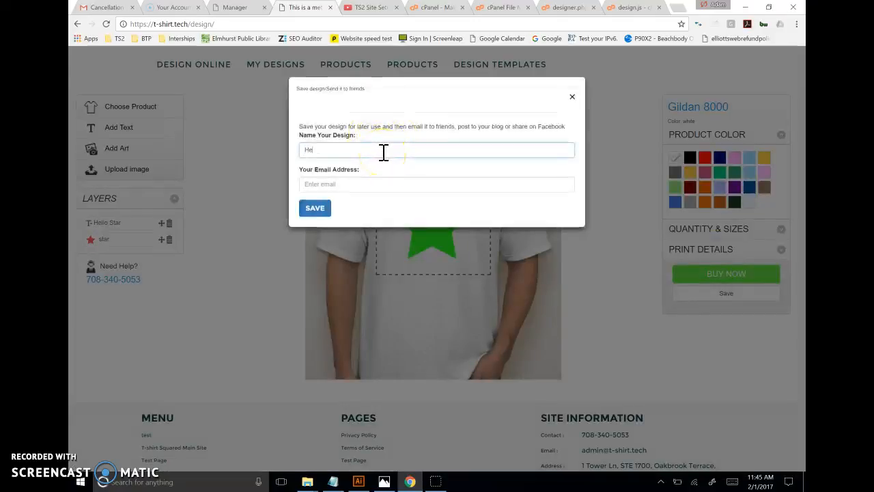
type("Hello Sta")
left_click(361, 185)
type("a")
left_click(311, 208)
left_click(313, 209)
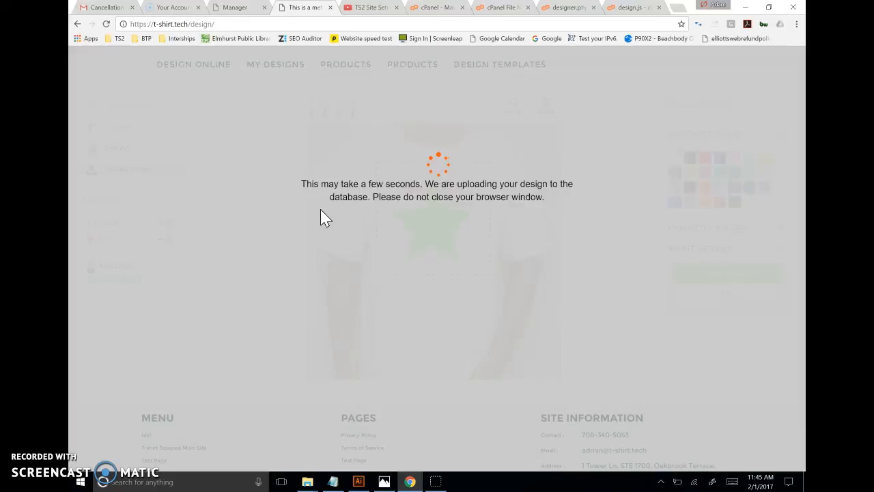
left_click(503, 219)
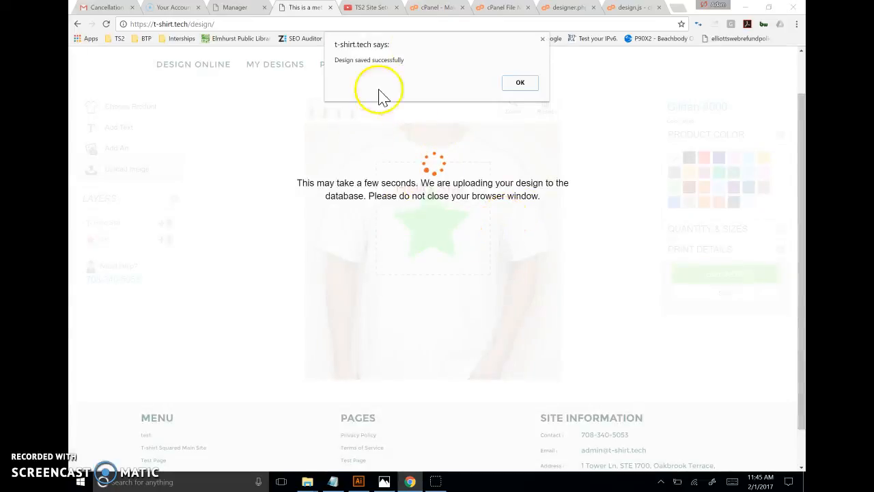
Dismiss the save message, switch to the site's admin area and start a new design template.
left_click(531, 88)
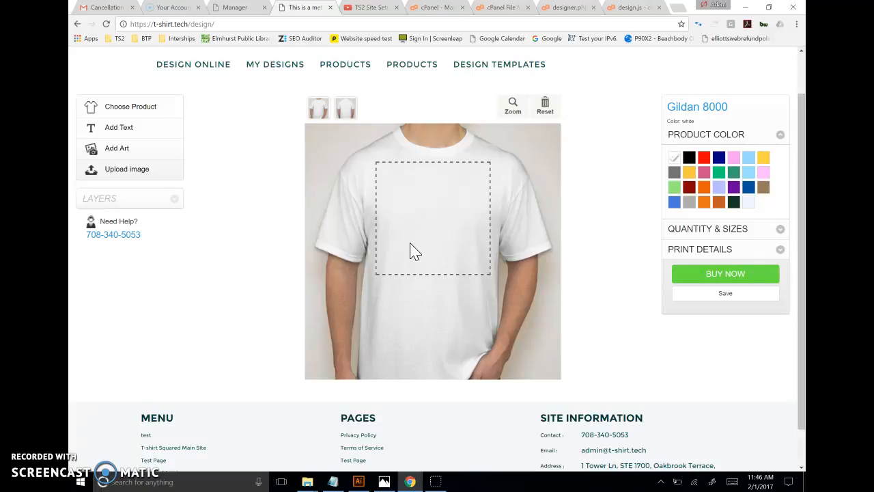
left_click(232, 161)
left_click(232, 8)
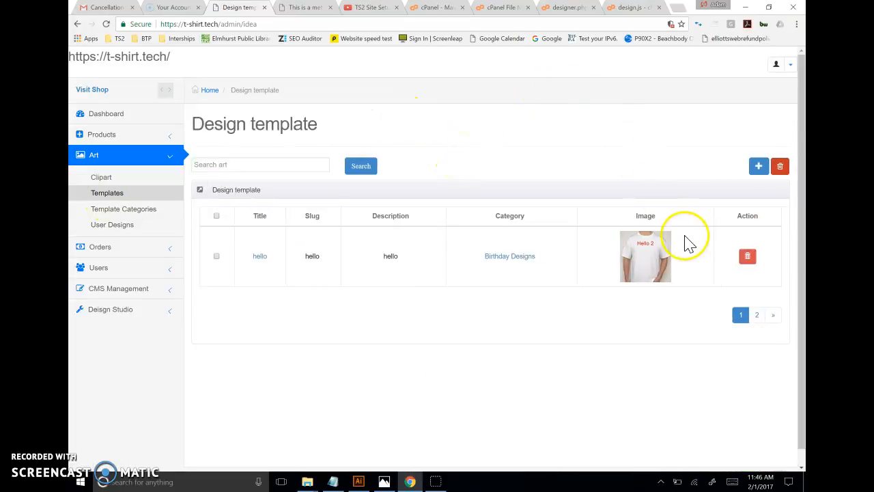
left_click(756, 170)
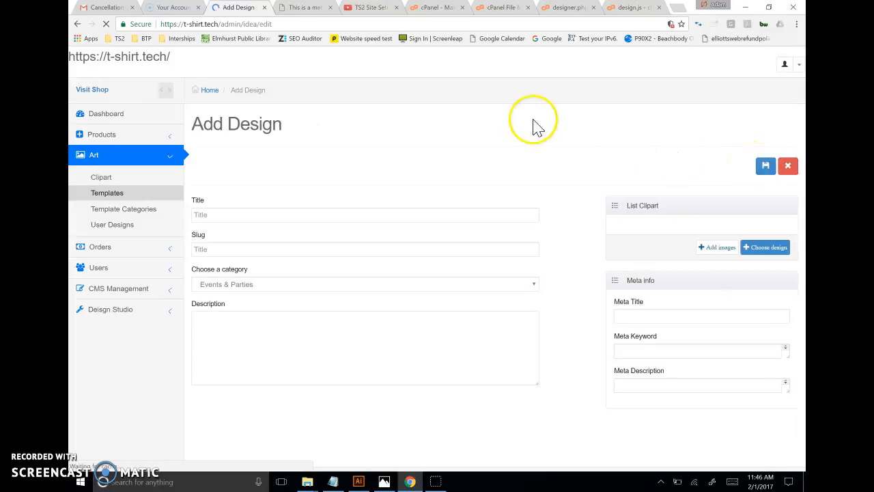
Give the new template the title Hello Star and the slug hello-star.
left_click(286, 218)
type("Hello Star")
key("Tab")
type("H")
key("BackSpace")
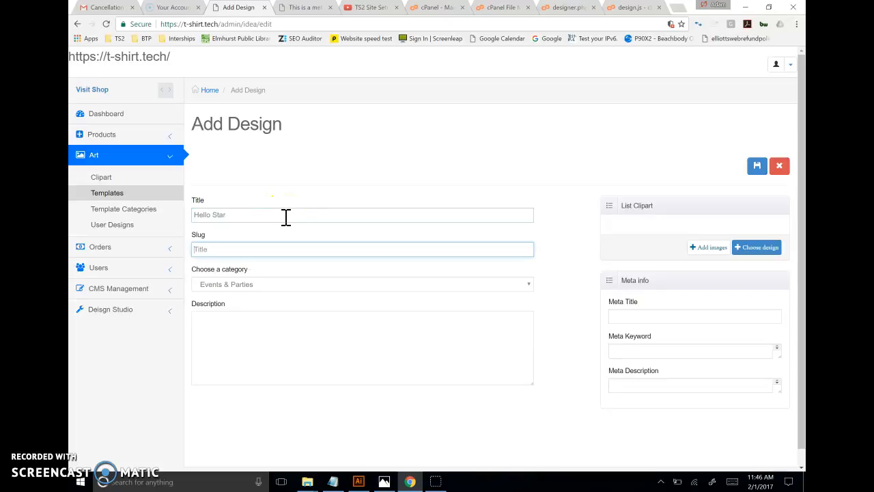
left_click(329, 26)
left_click(248, 249)
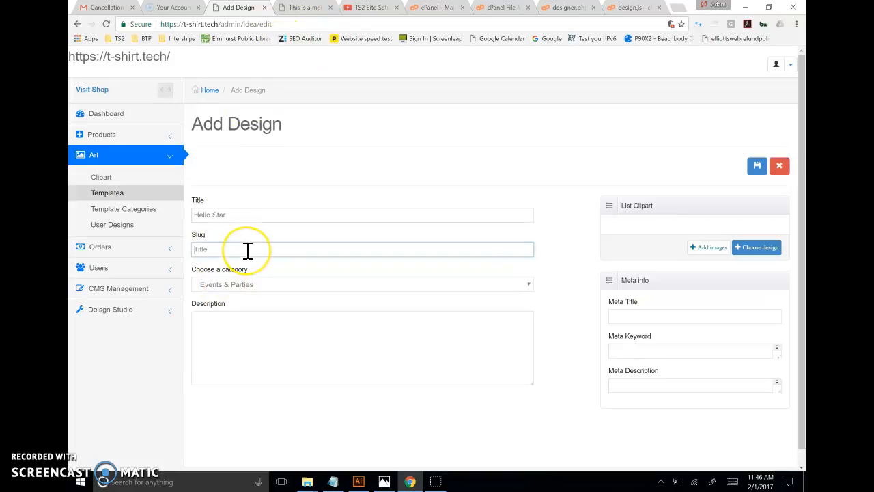
type("hello-star")
key("Tab")
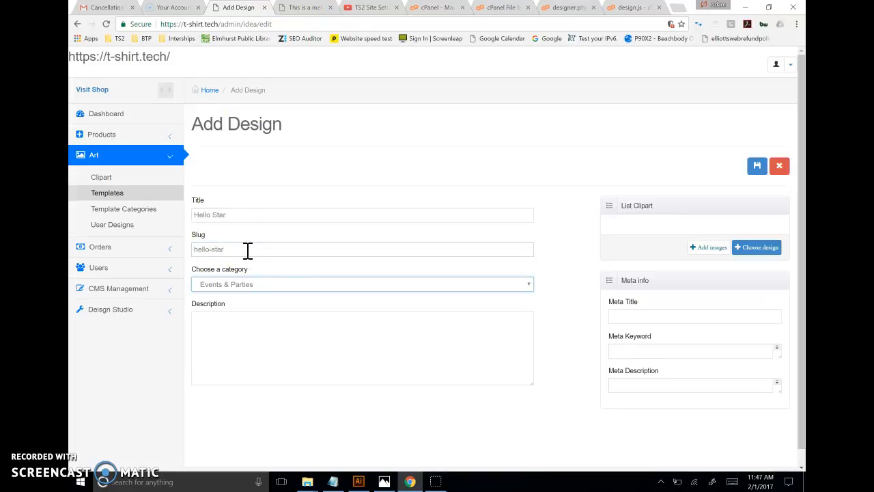
Assign the template to the Family Reunion category and enter Hello Star as its description.
left_click(289, 284)
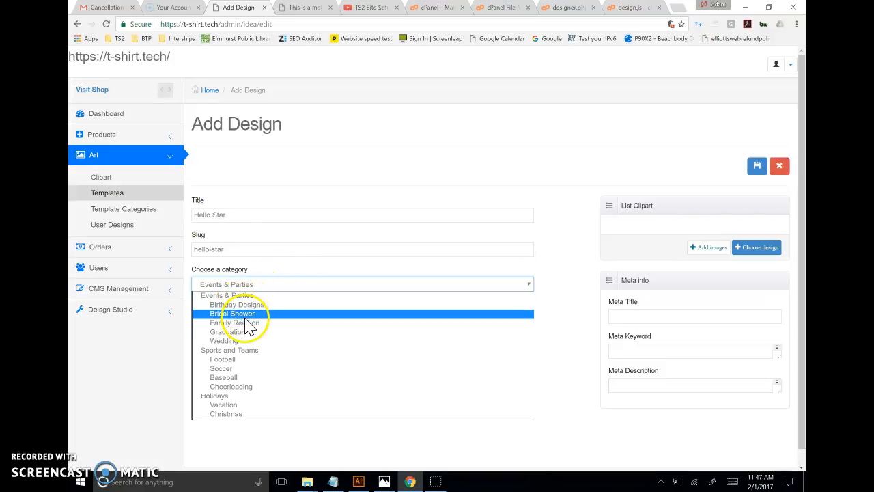
left_click(249, 323)
left_click(229, 333)
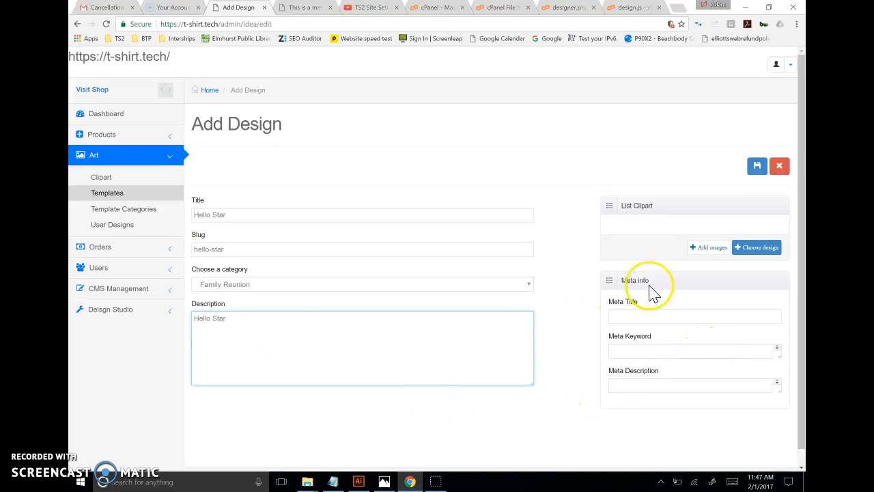
Attach the saved green star shirt design to the template and save the template.
left_click(764, 249)
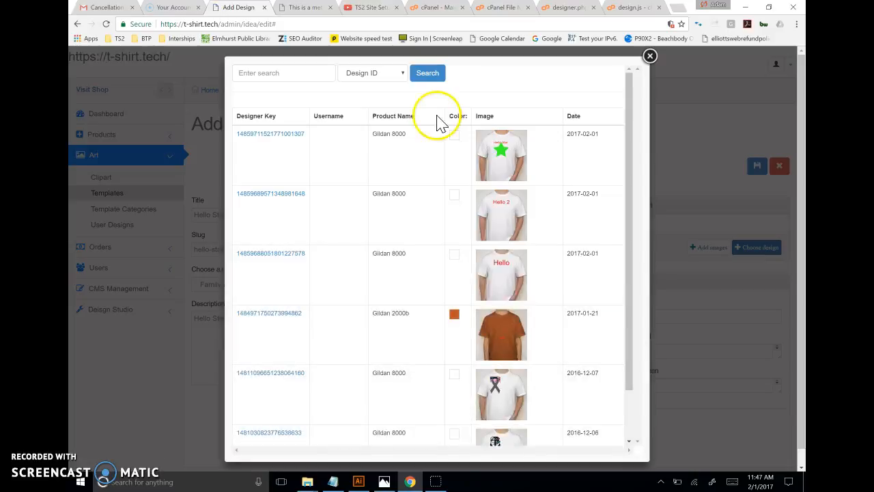
left_click(280, 135)
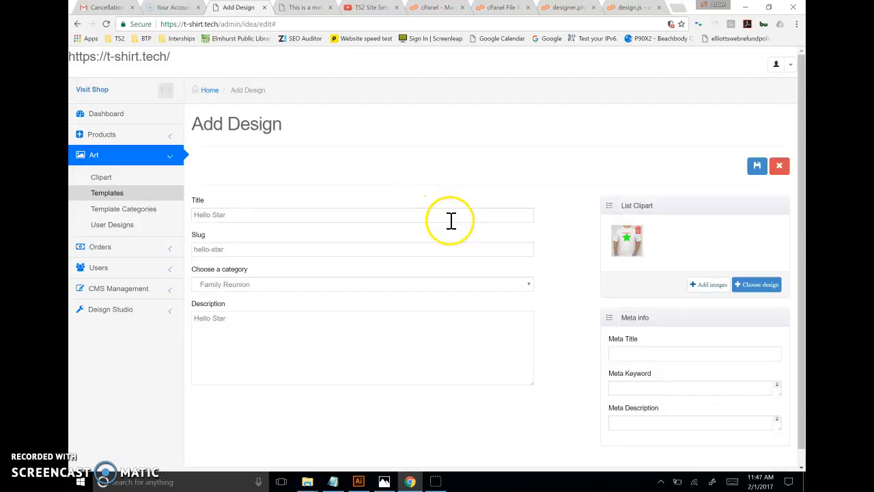
left_click(756, 166)
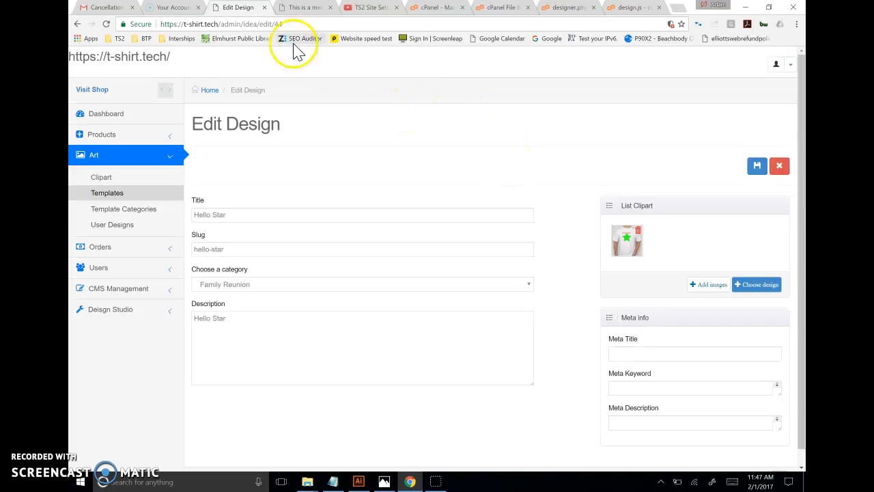
On the storefront, open the Hello Star template from the Family Reunion design templates in the shirt designer.
left_click(305, 10)
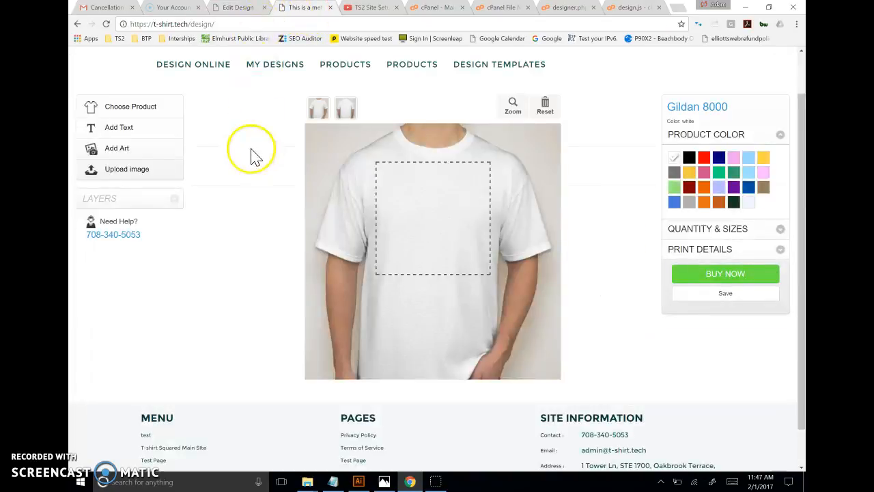
left_click(289, 70)
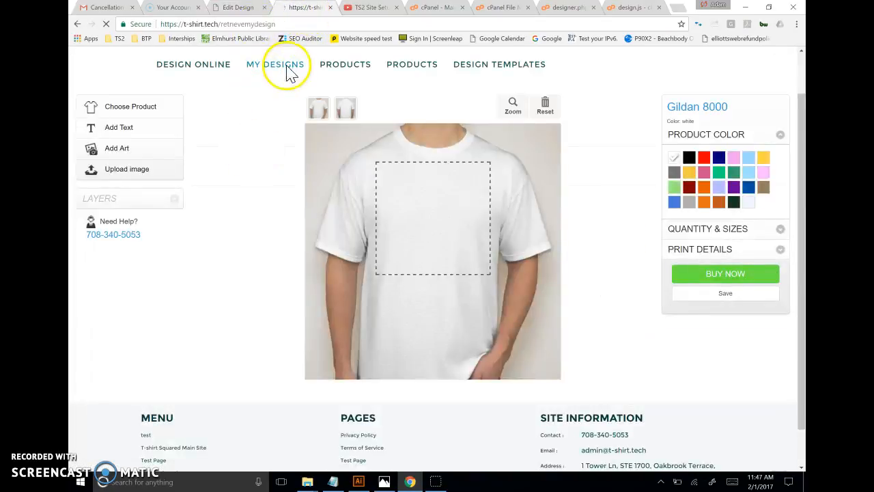
left_click(497, 118)
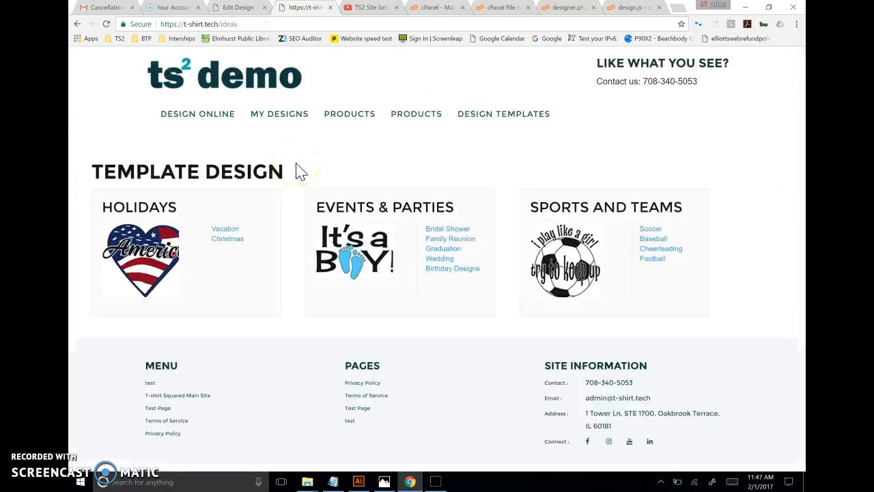
left_click(466, 241)
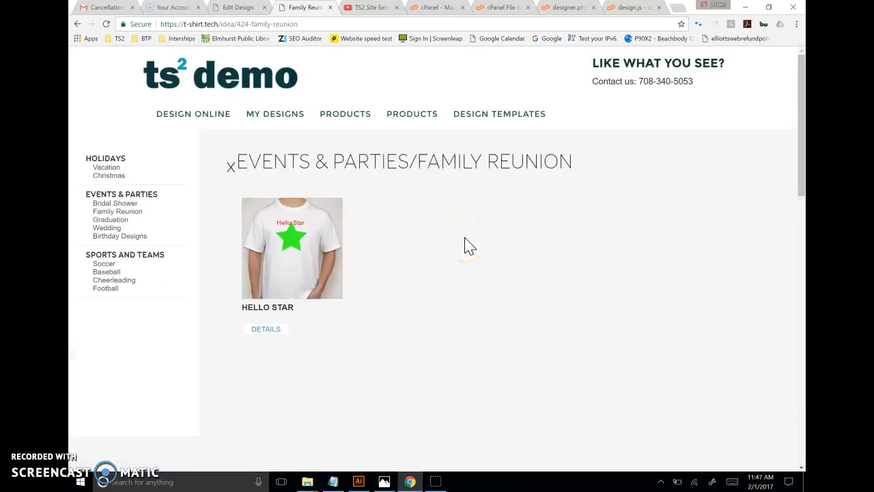
left_click(265, 230)
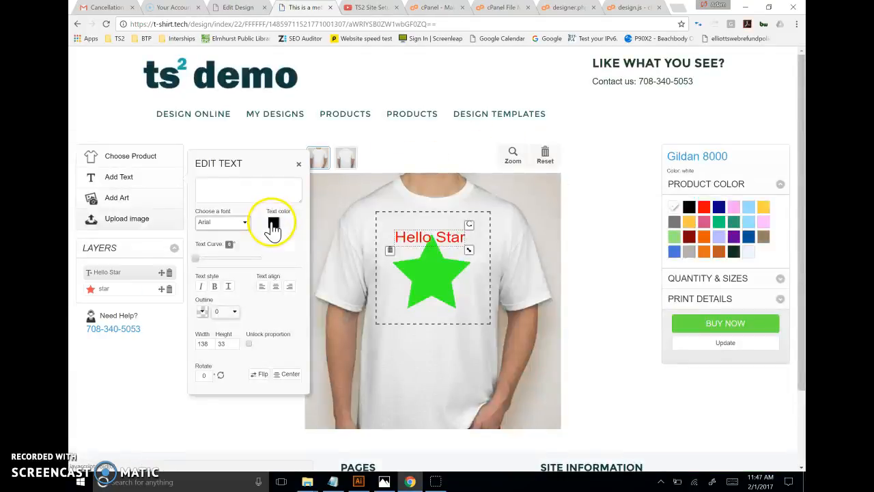
Recolour the star on the shirt blue.
left_click(347, 308)
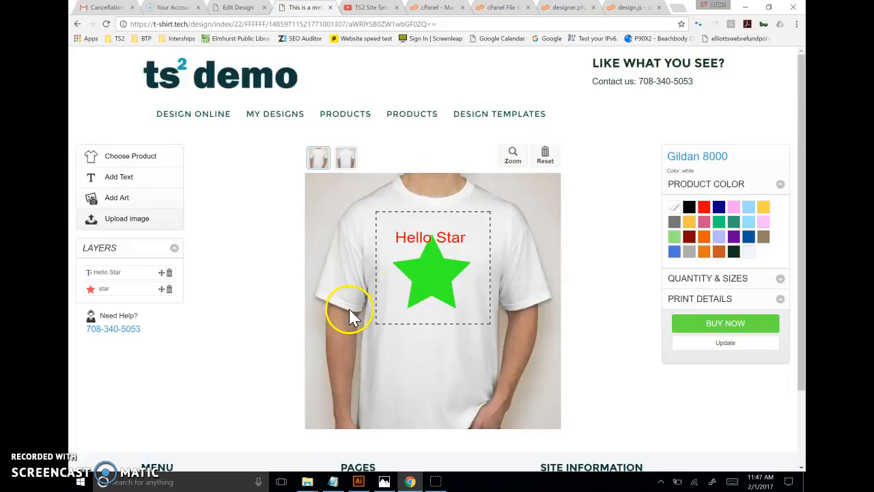
left_click(440, 275)
left_click(251, 248)
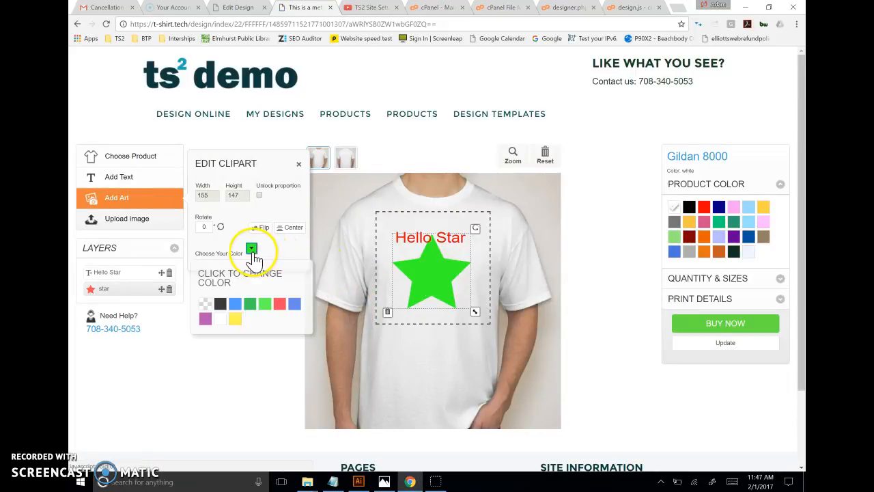
left_click(293, 306)
left_click(296, 308)
Replace the shirt text with "Goodbye Star" and shift it slightly left and up to fit inside the print area.
left_click(430, 246)
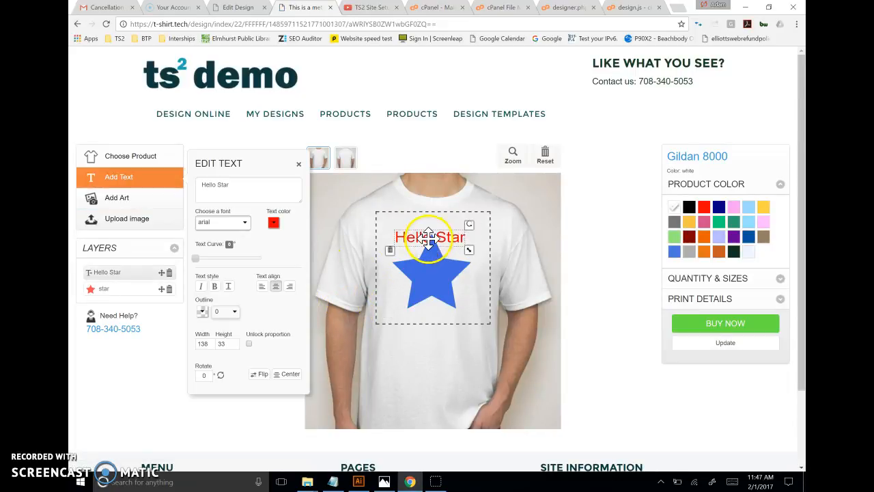
left_click(250, 185)
key("BackSpace")
key("BackSpace")
key("BackSpace")
key("BackSpace")
key("BackSpace")
key("BackSpace")
key("BackSpace")
key("BackSpace")
key("BackSpace")
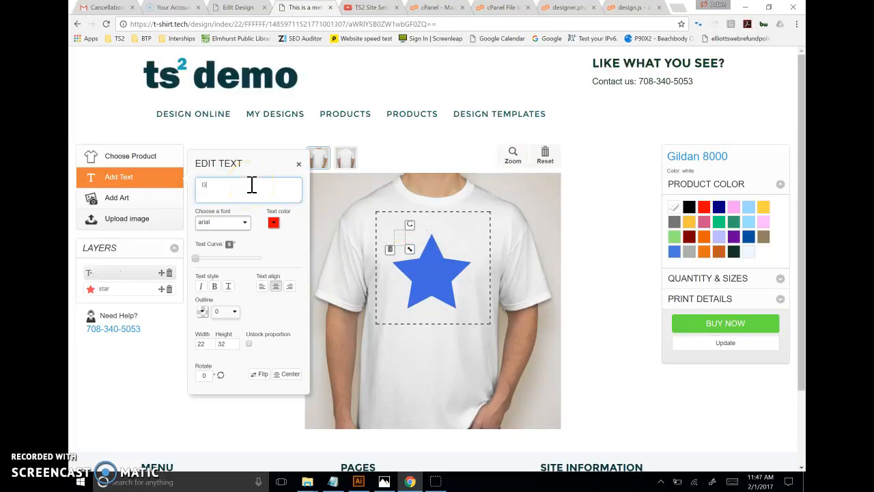
type("Goodby")
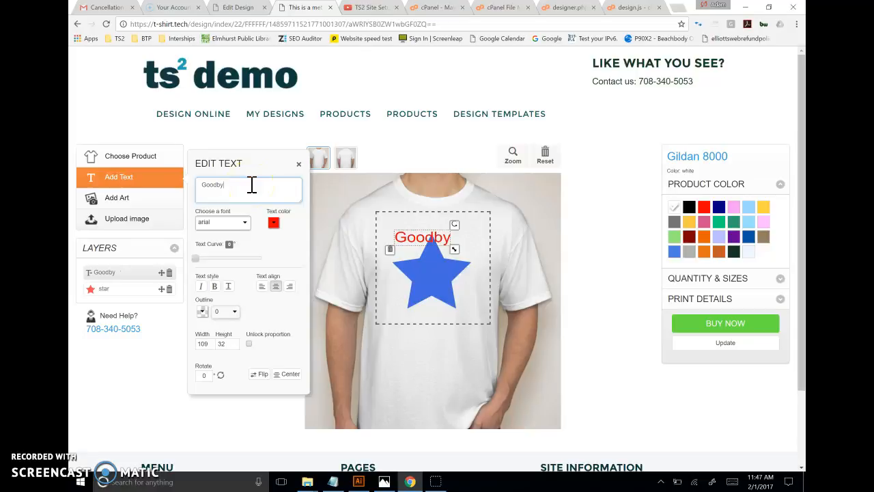
key("BackSpace")
key("BackSpace")
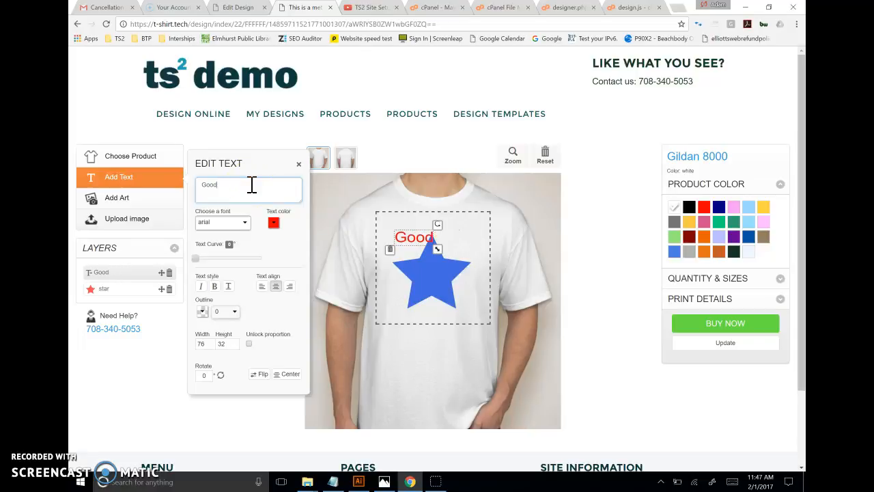
type("bye Star")
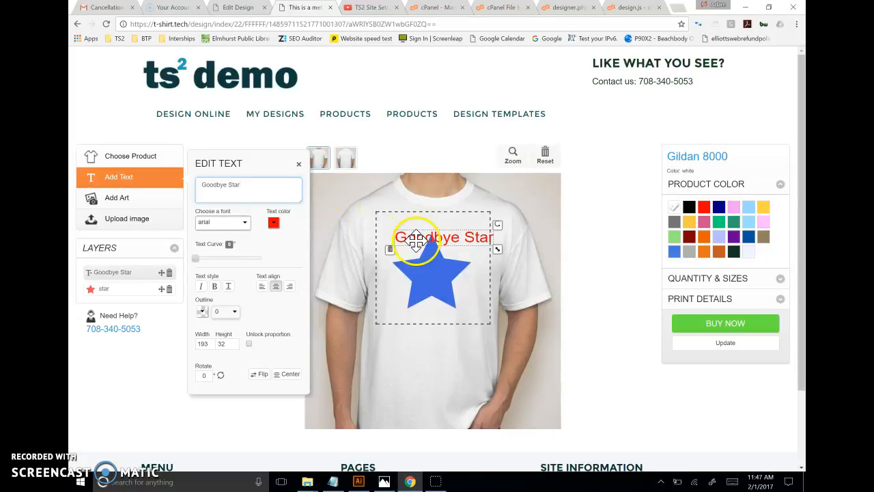
left_click_drag(416, 240, 408, 237)
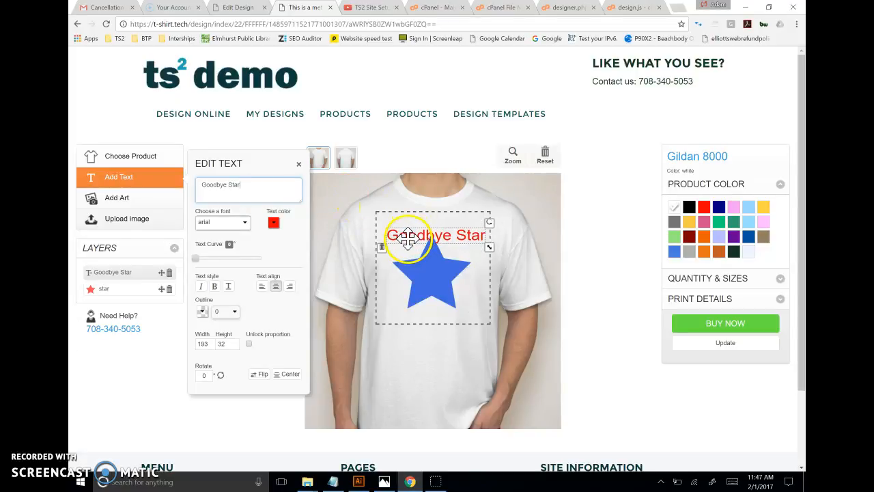
Set the size M quantity to 12 and submit the customised shirt for purchase.
left_click(700, 278)
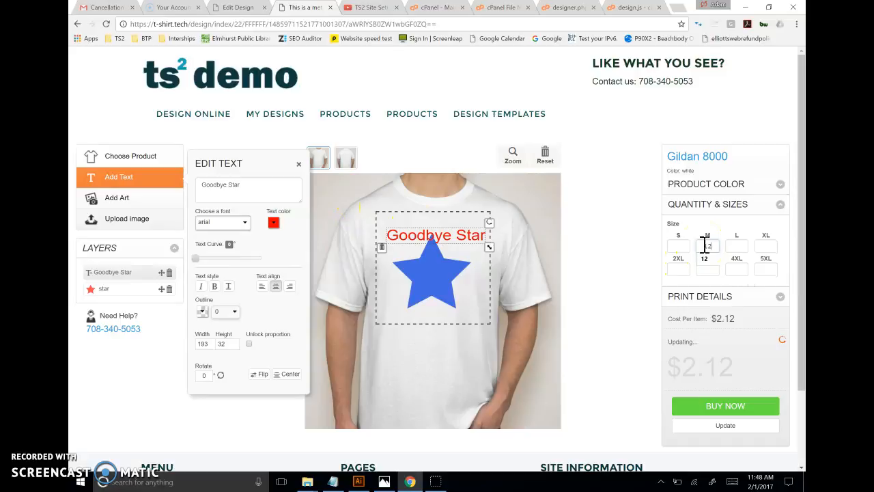
left_click(696, 413)
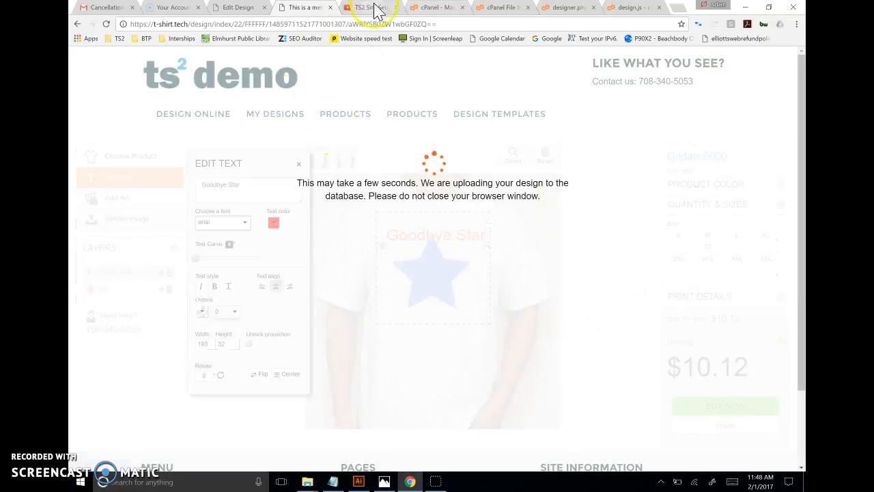
Return to the admin area and review the template categories and their active or deactivated status.
left_click(376, 8)
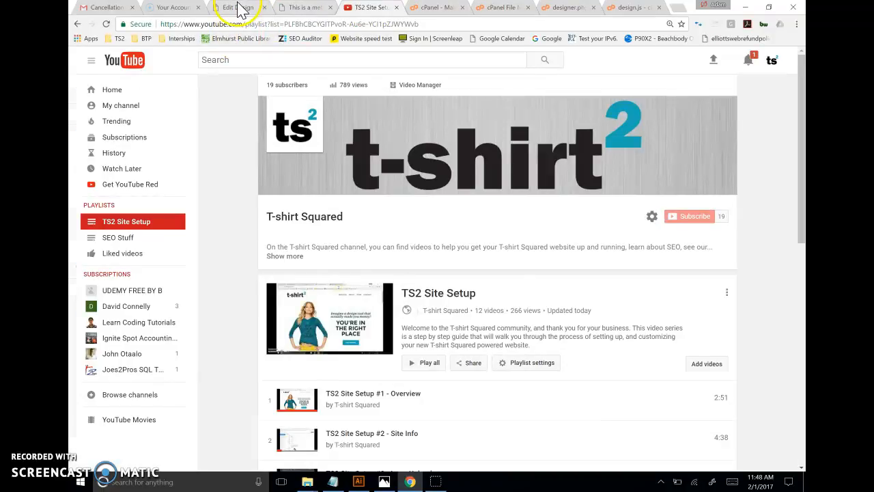
left_click(240, 9)
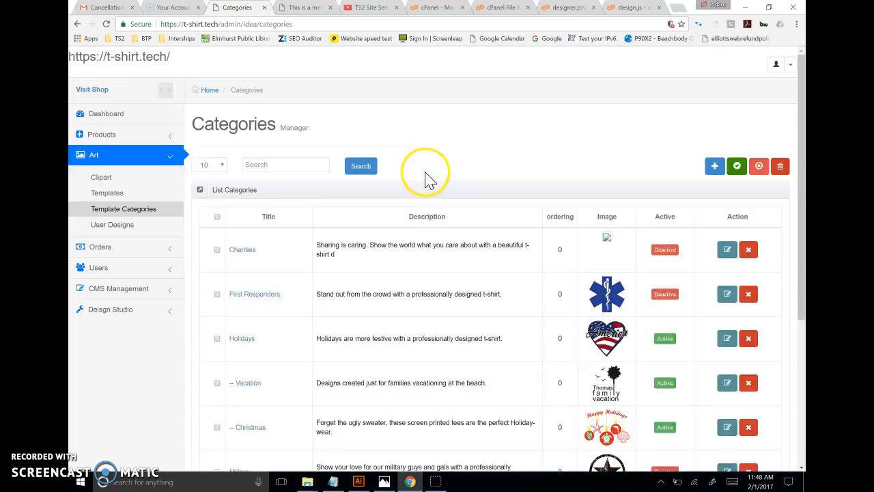
scroll(390, 166, "down", 3)
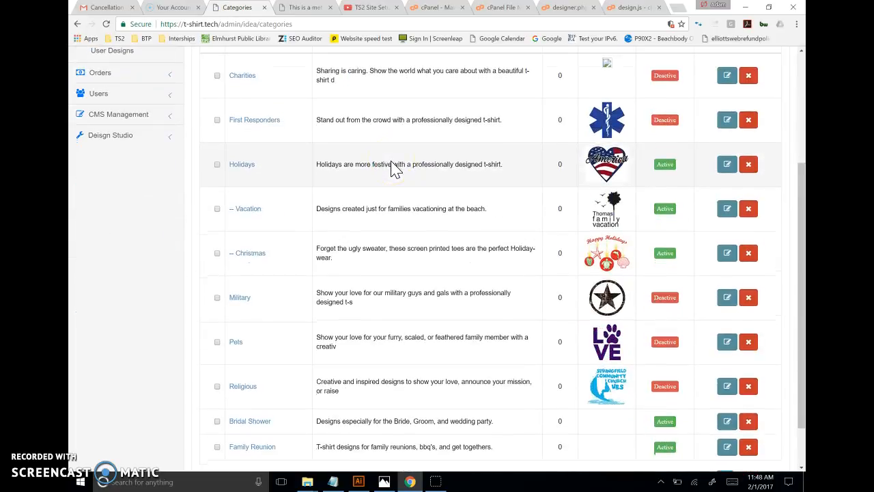
scroll(417, 363, "down", 1)
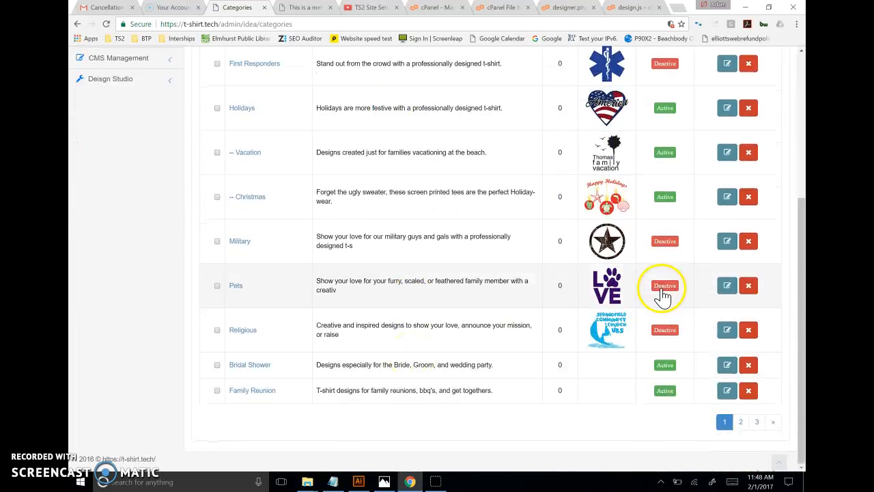
scroll(489, 324, "up", 4)
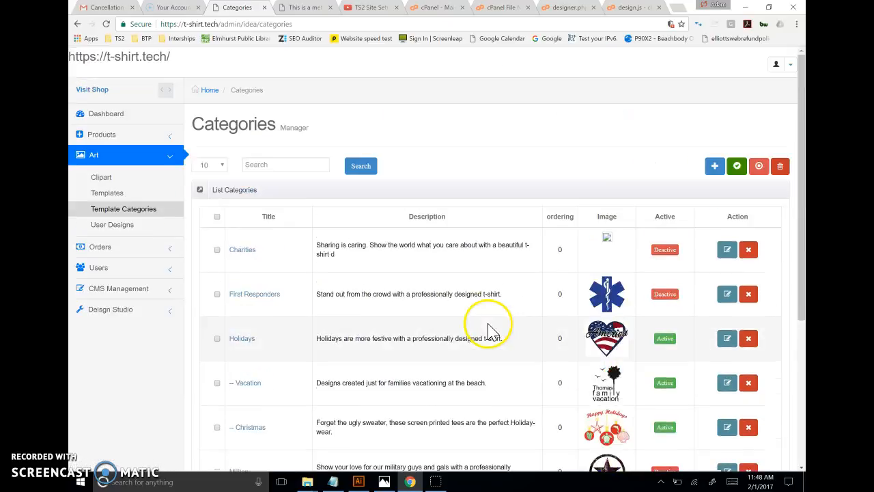